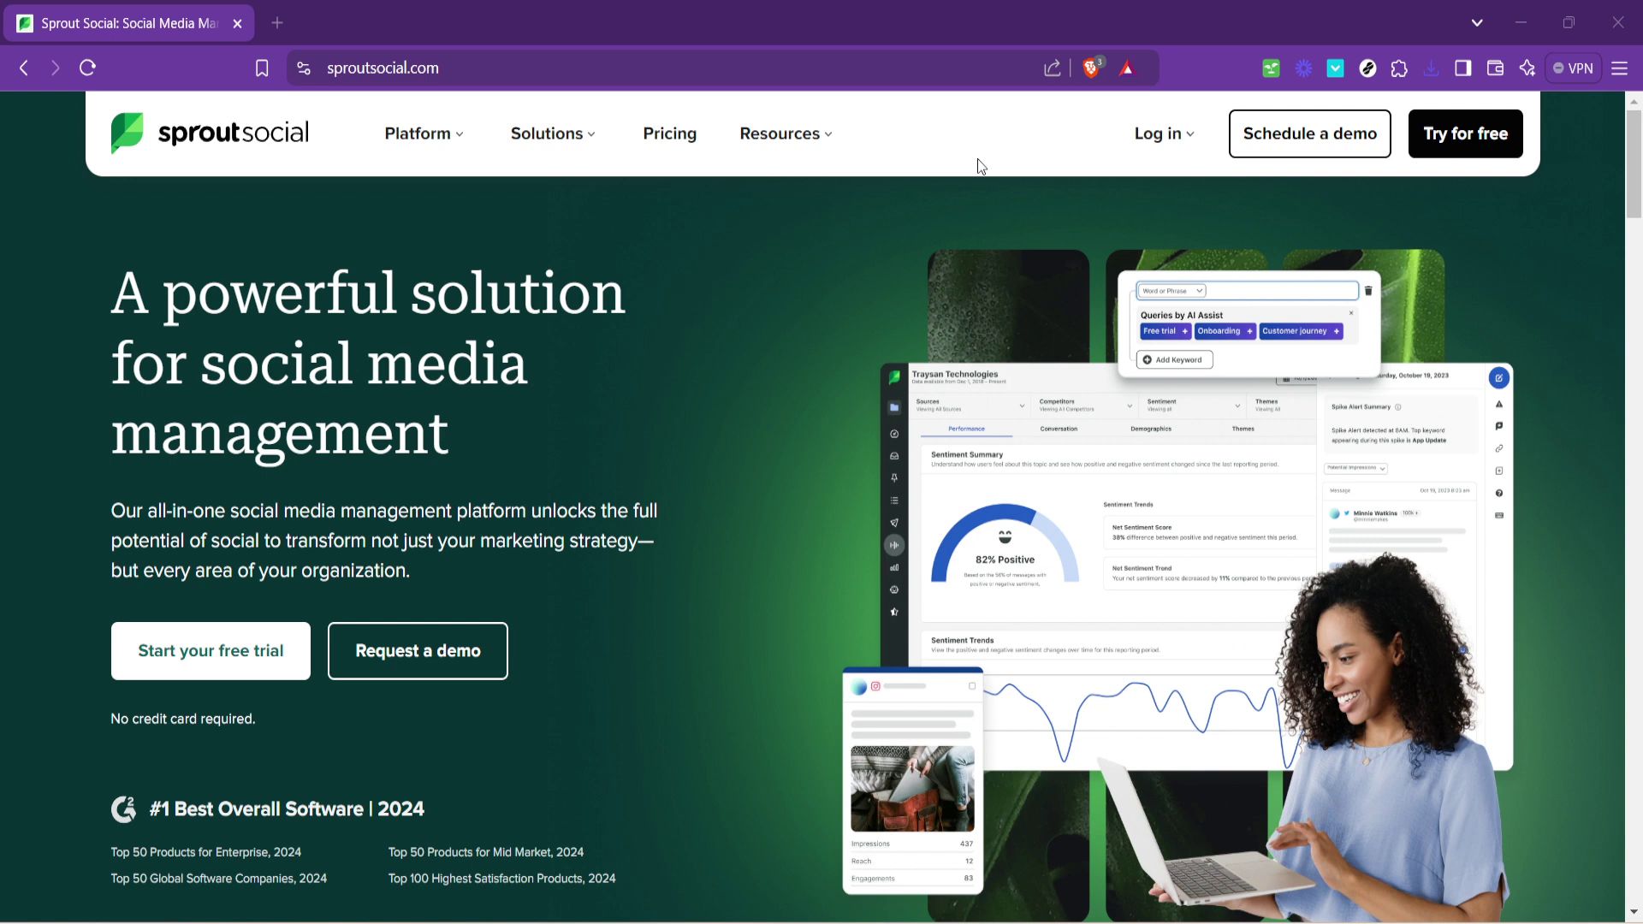
Log in to Sprout Social with the saved account e-mail and the account password.
left_click(1151, 136)
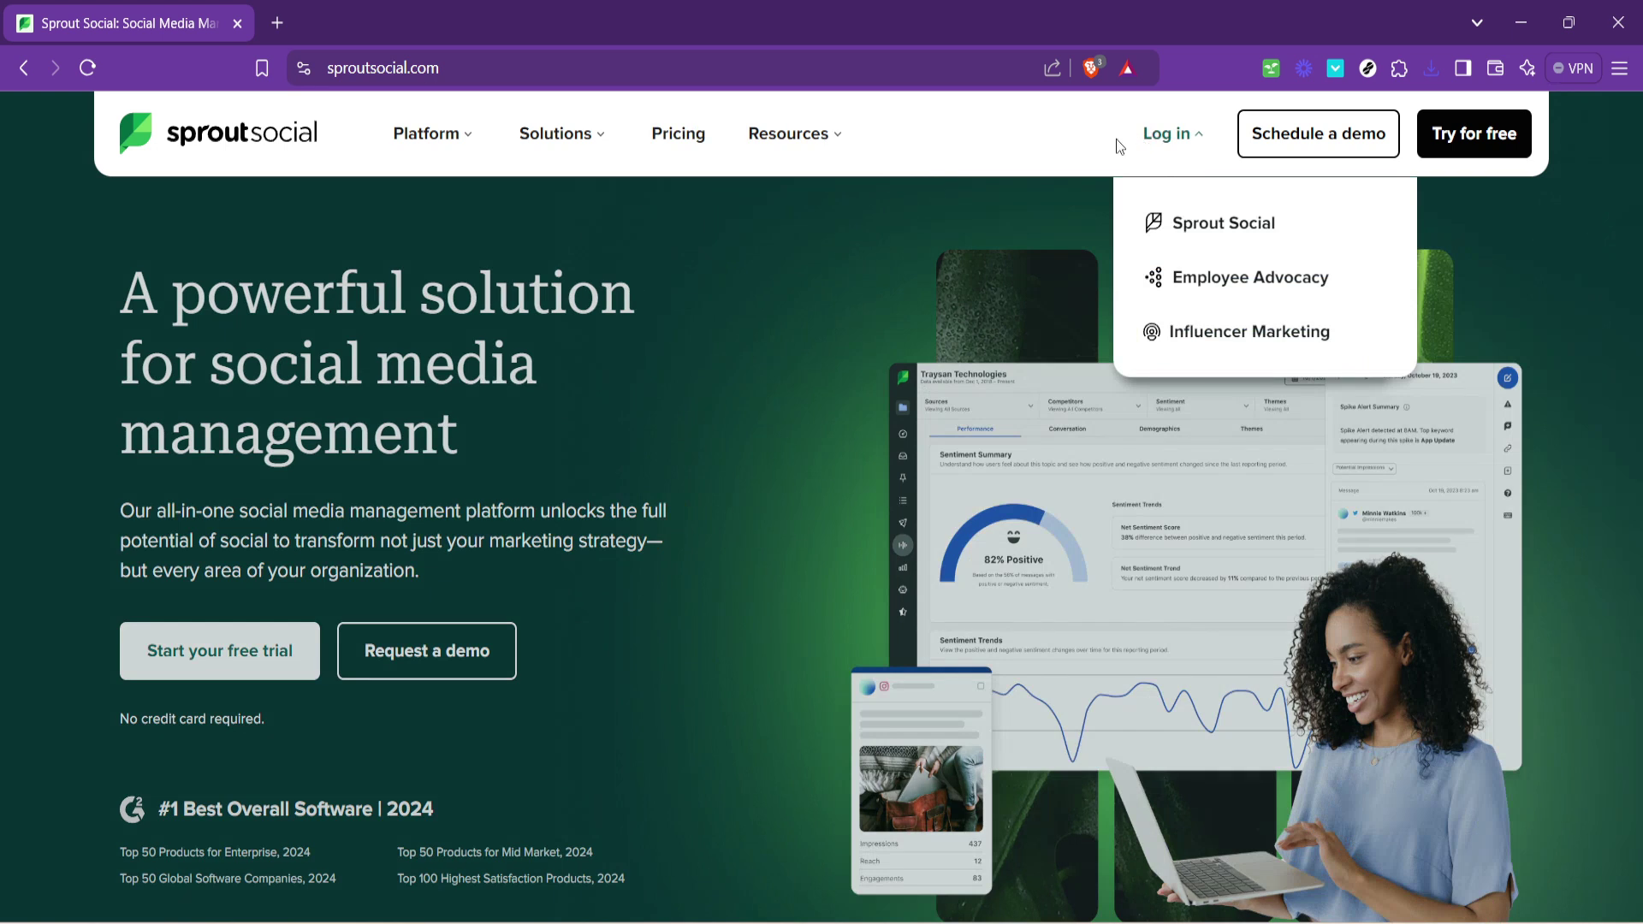
left_click(1180, 229)
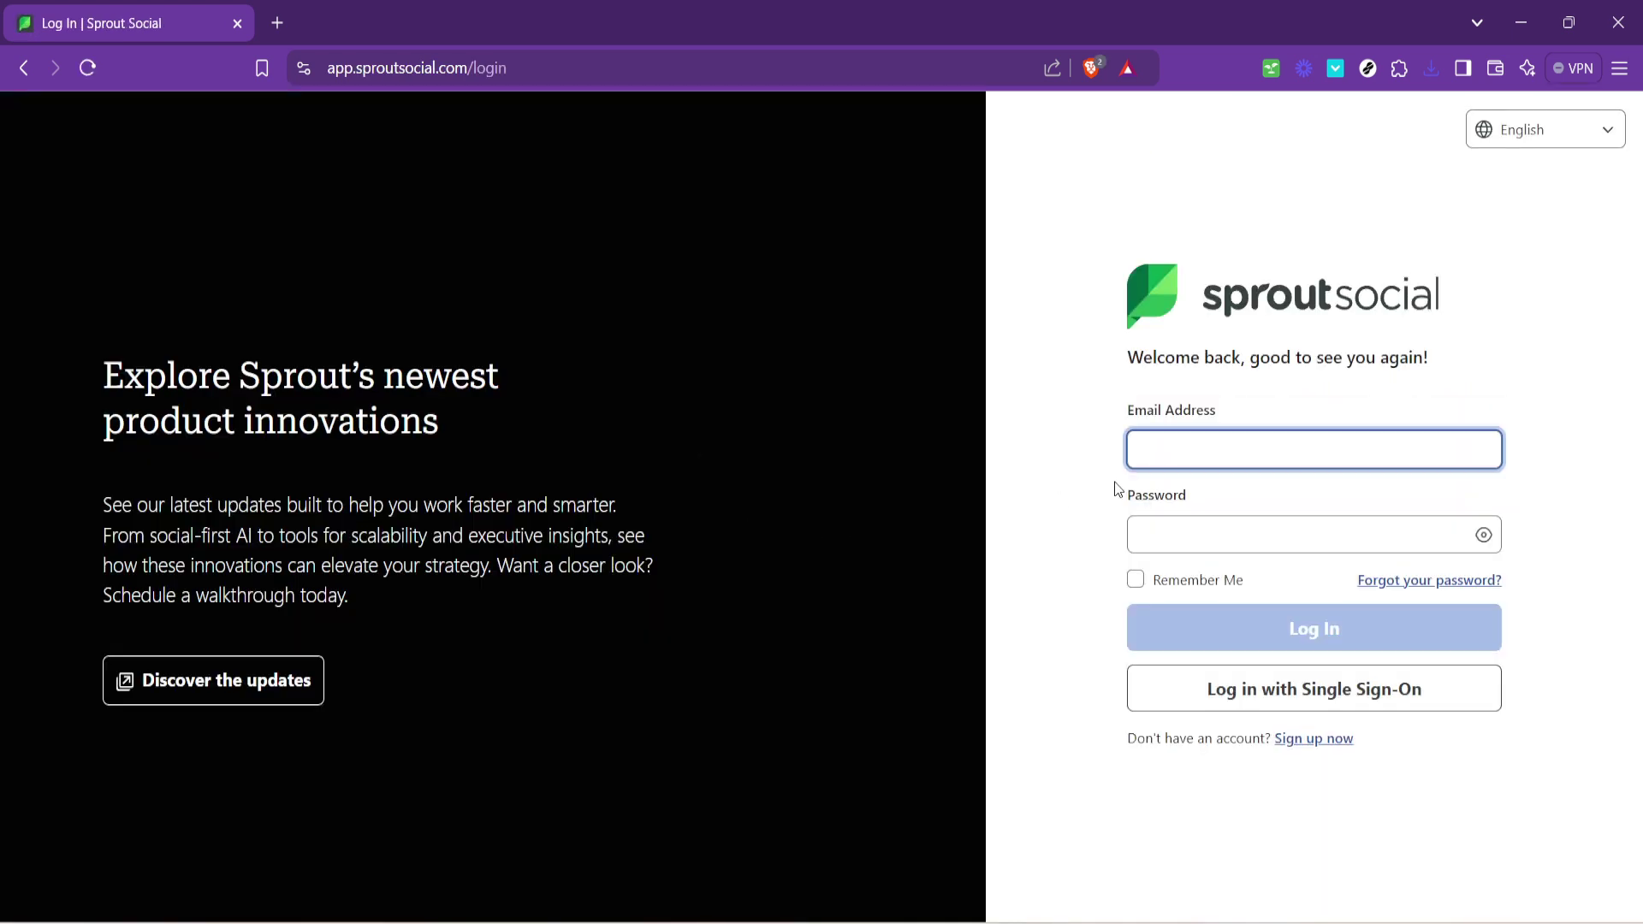
left_click(1208, 449)
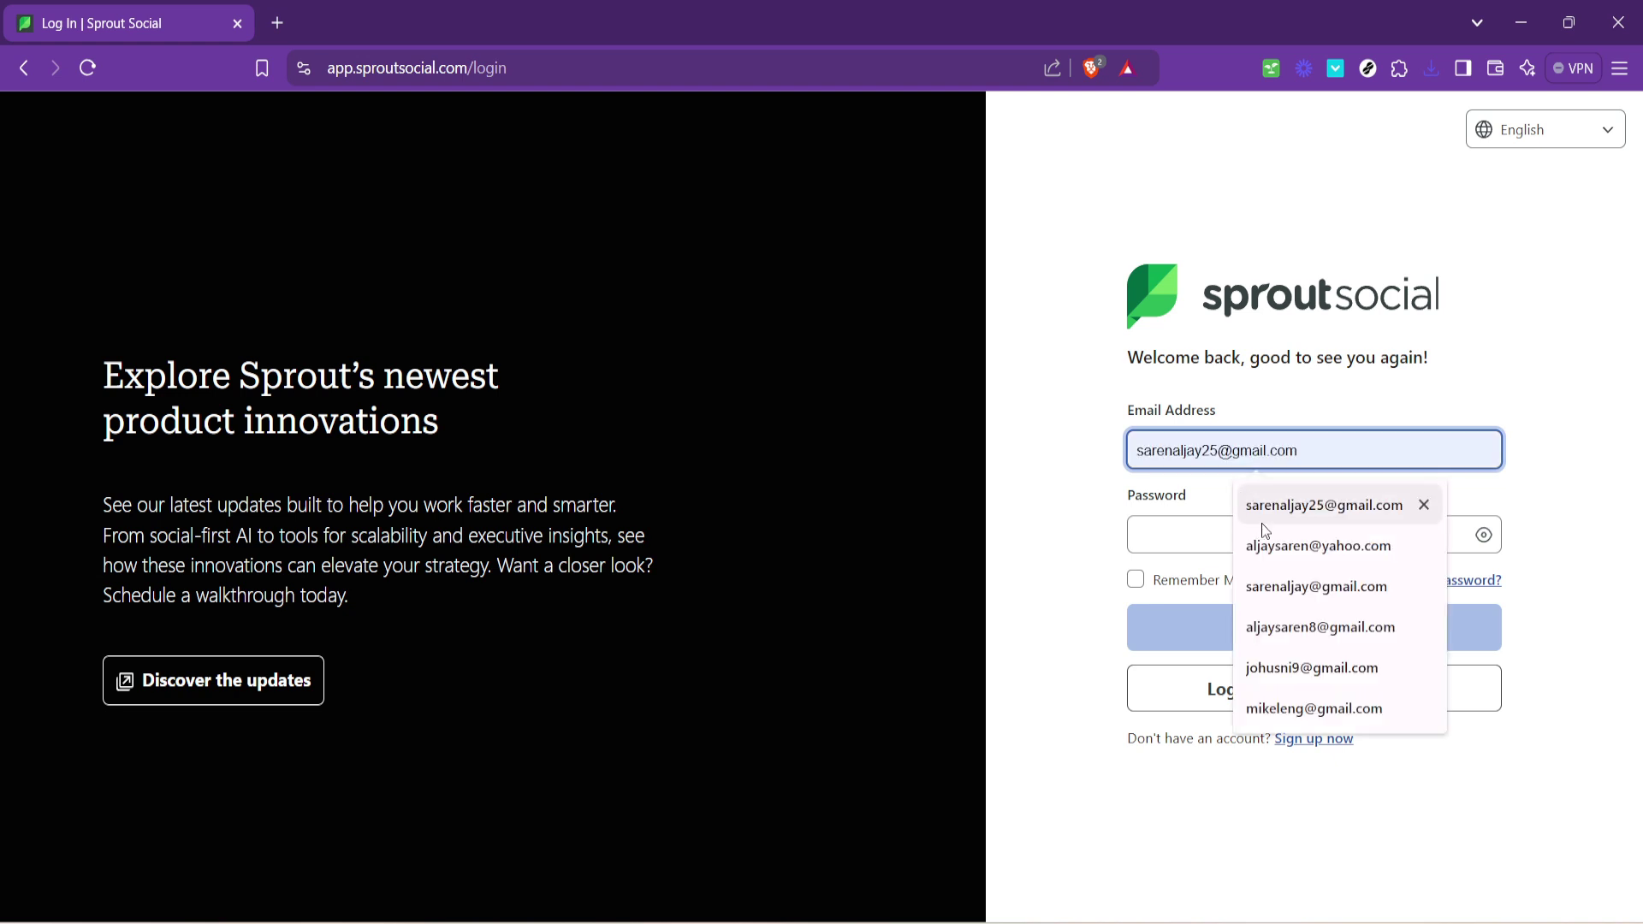
left_click(1273, 503)
left_click(1199, 544)
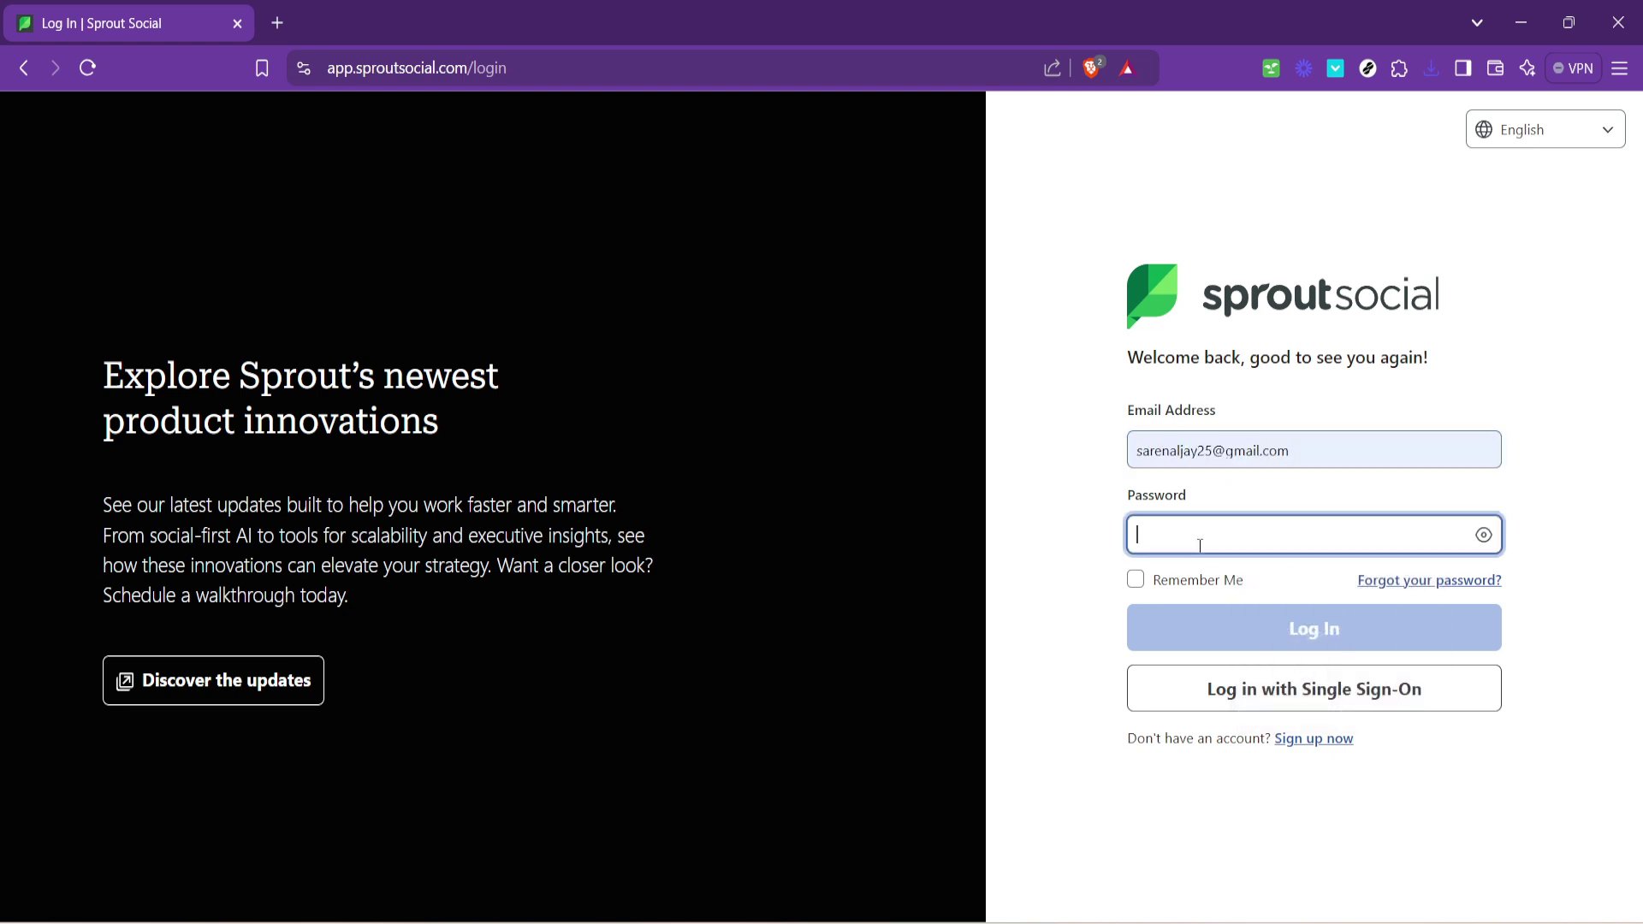
type("***")
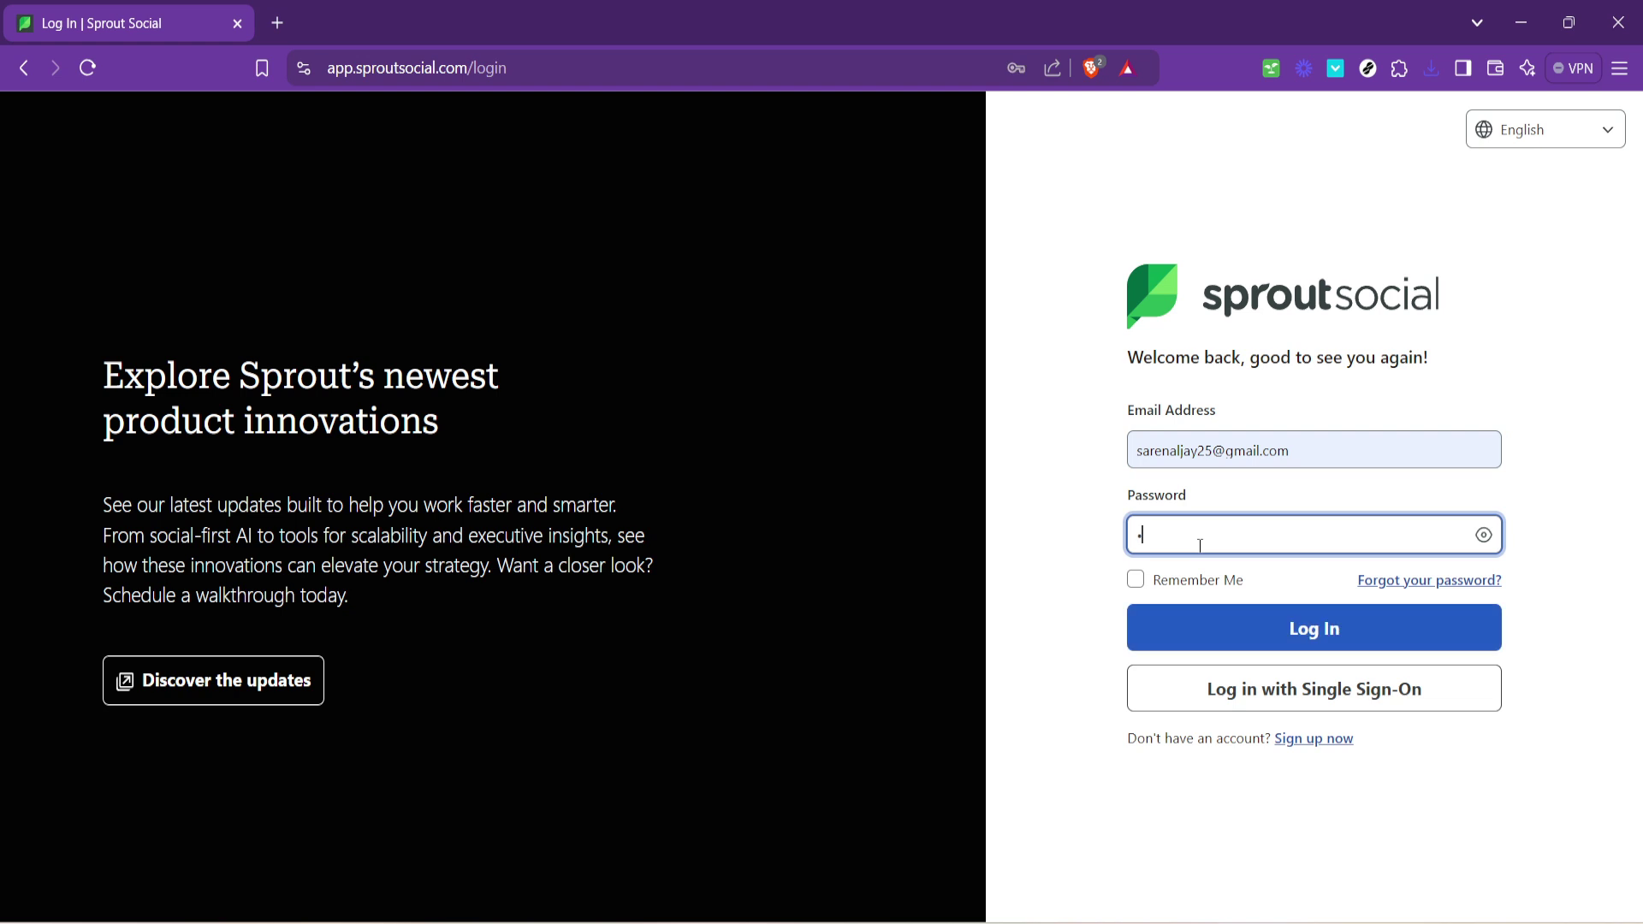
type("***********")
key("Return")
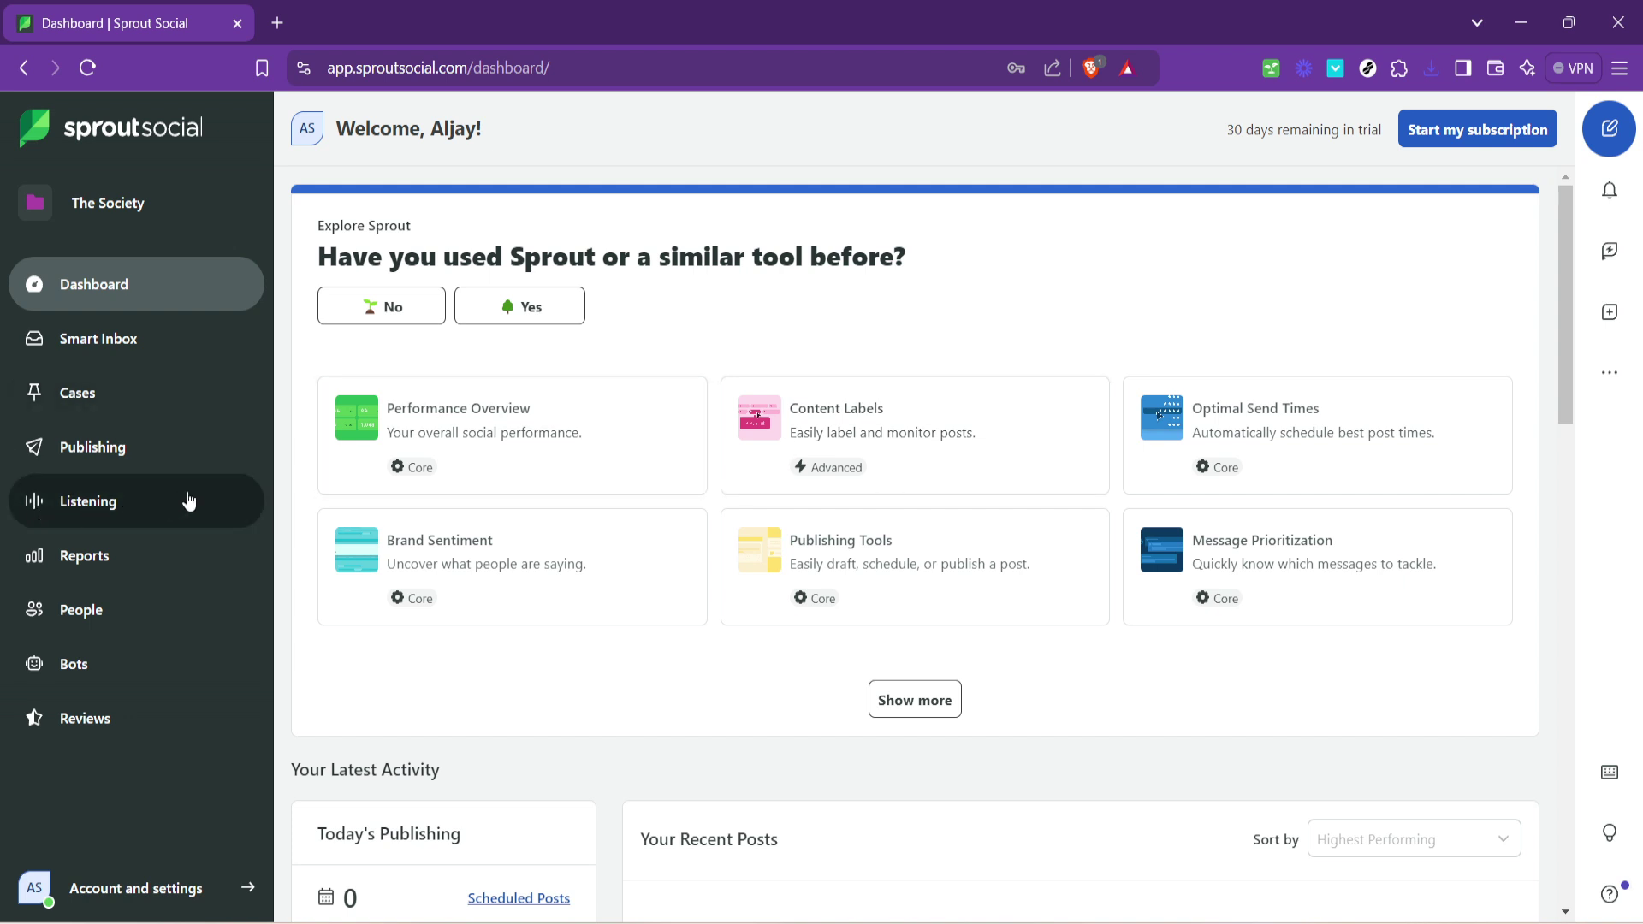
Play the Intro to Listening video in Listening and scroll down to Explore Featured Topics.
left_click(91, 512)
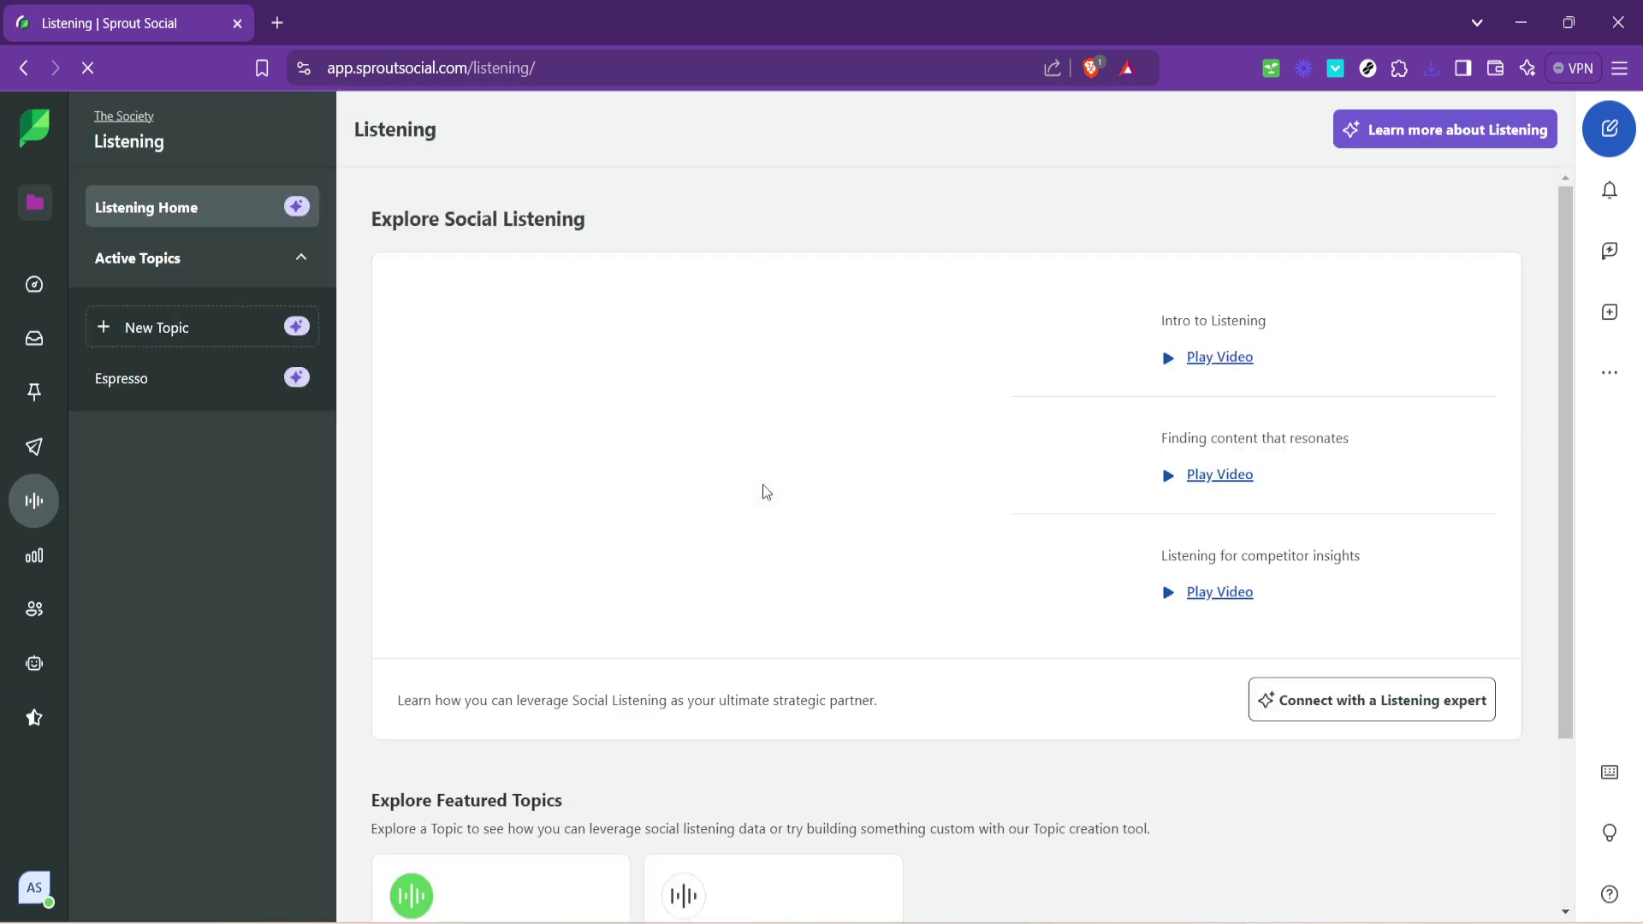
left_click(1343, 359)
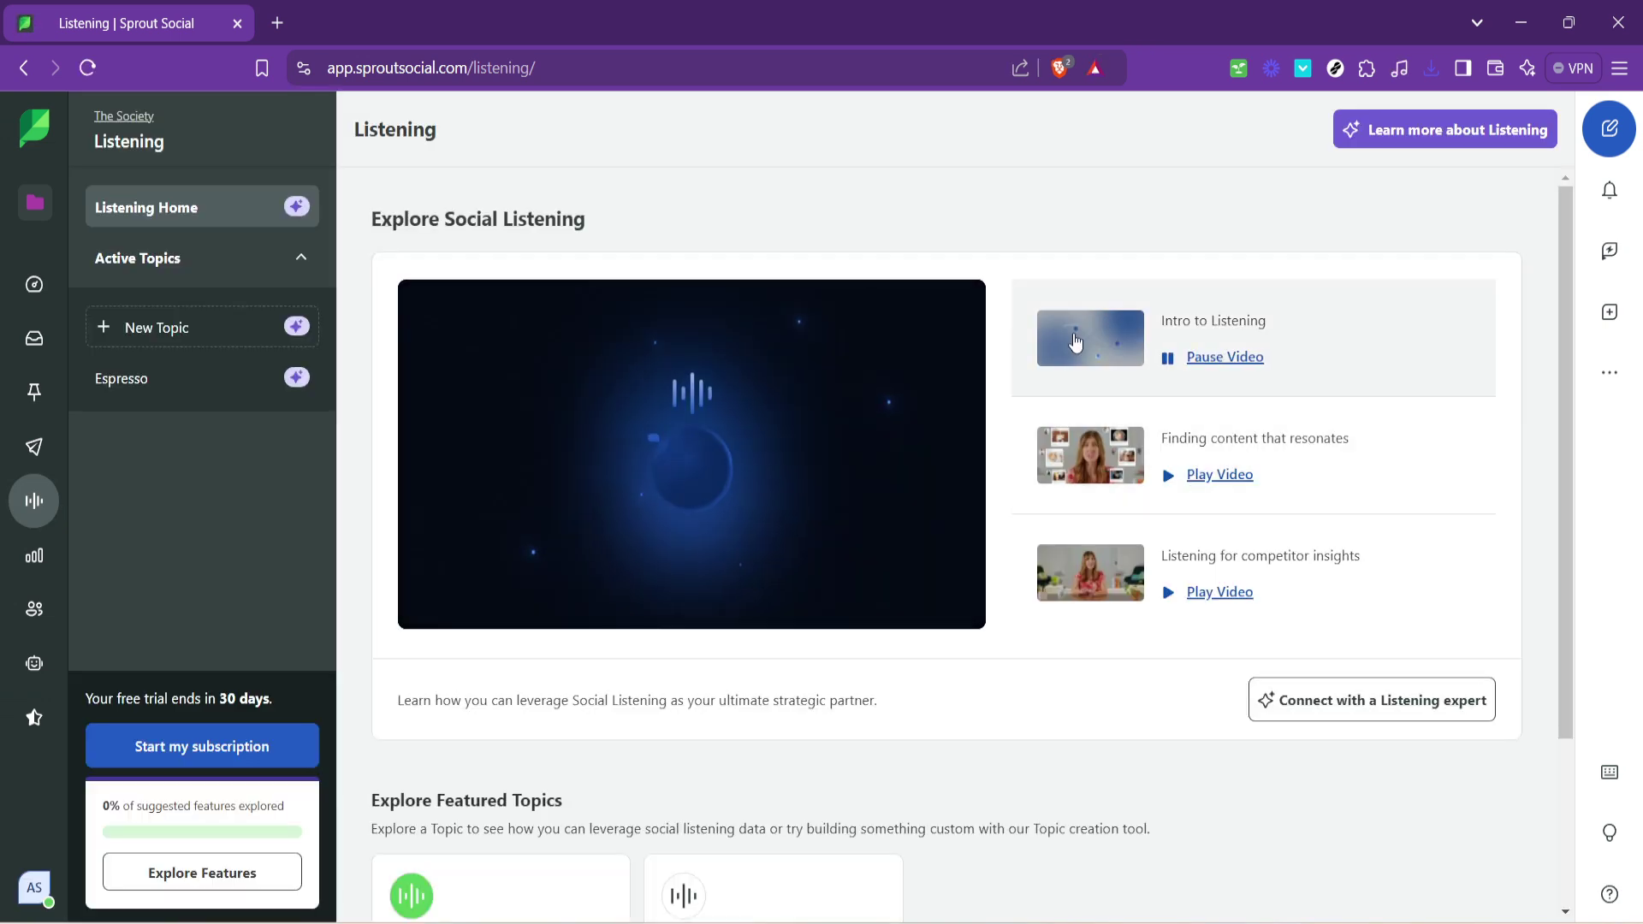
scroll(888, 629, "down", 3)
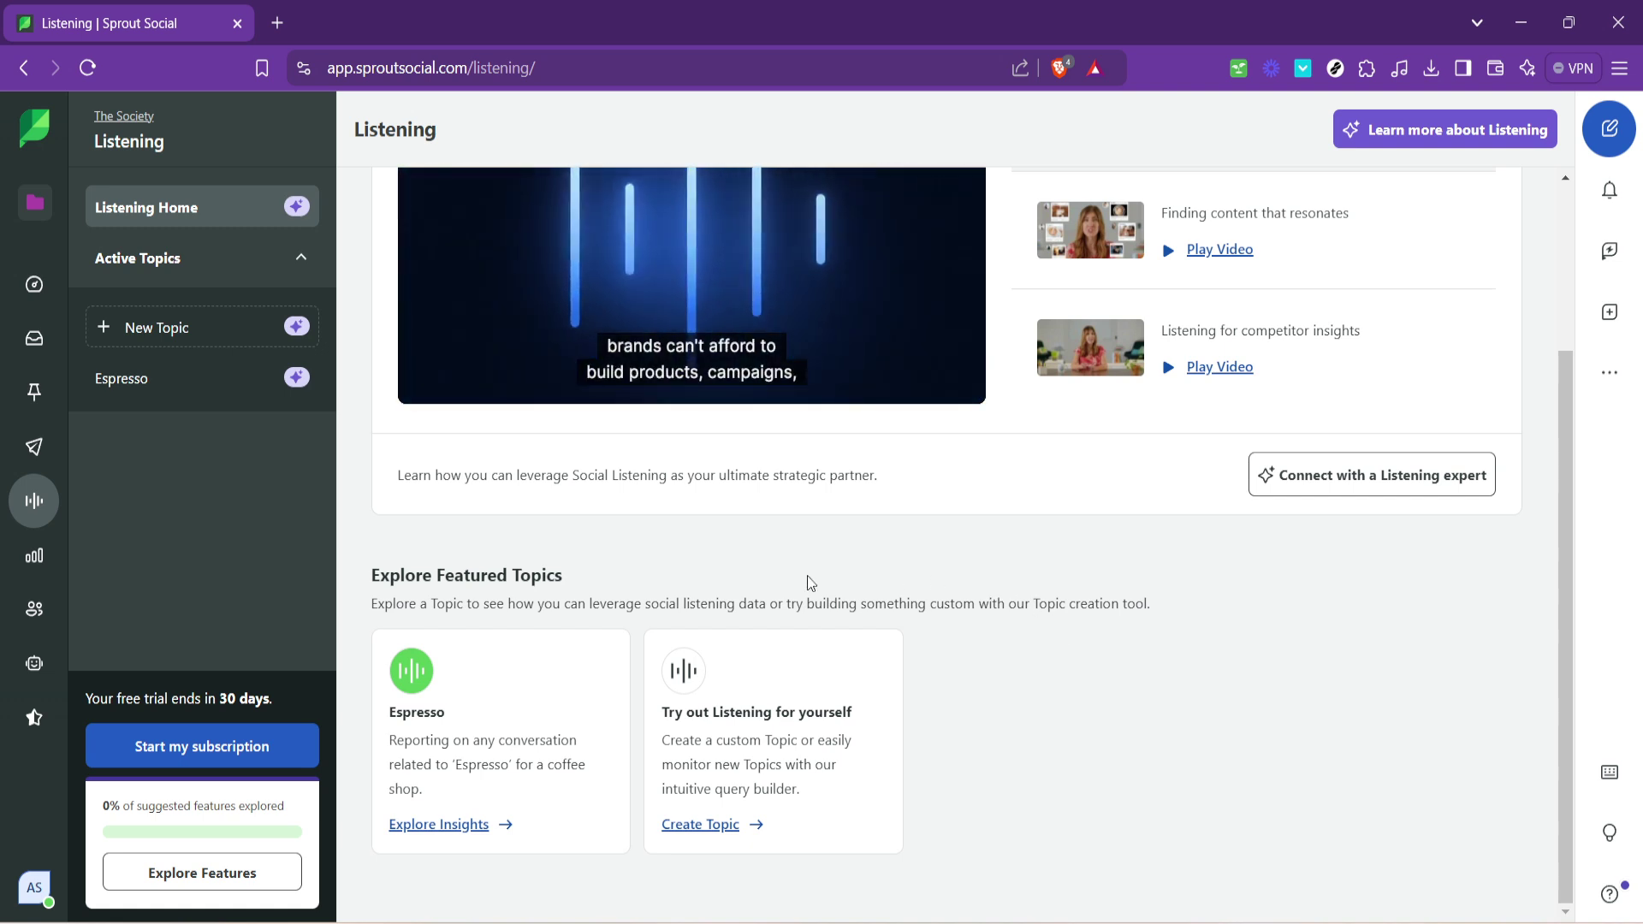
Create a new listening topic from the Brand Health template.
left_click(695, 826)
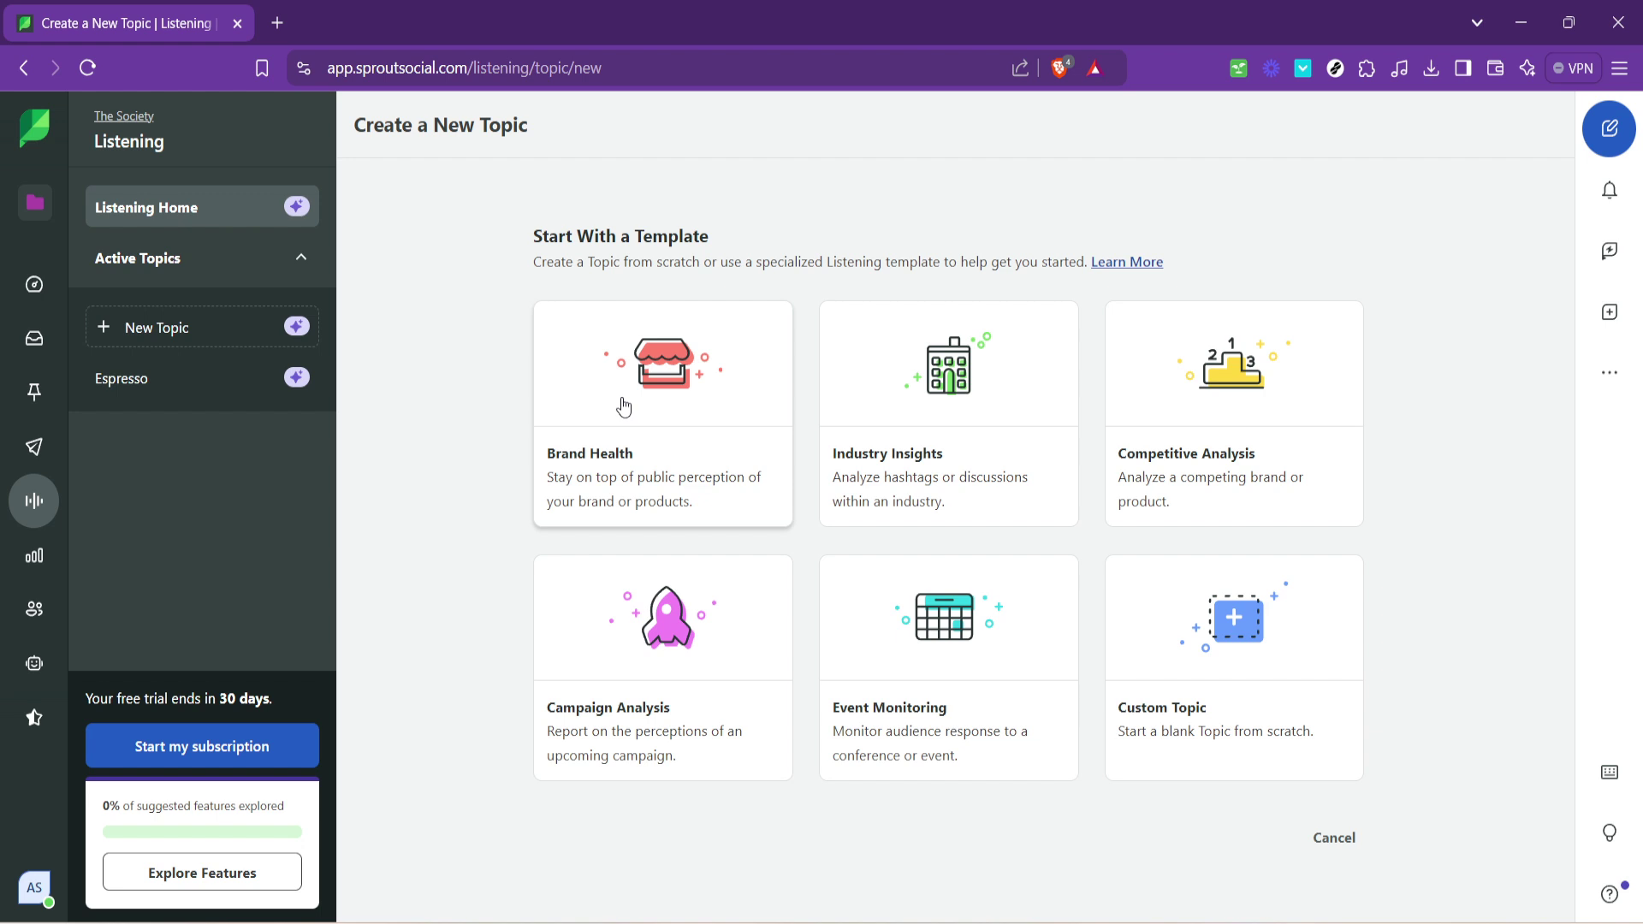
left_click(623, 408)
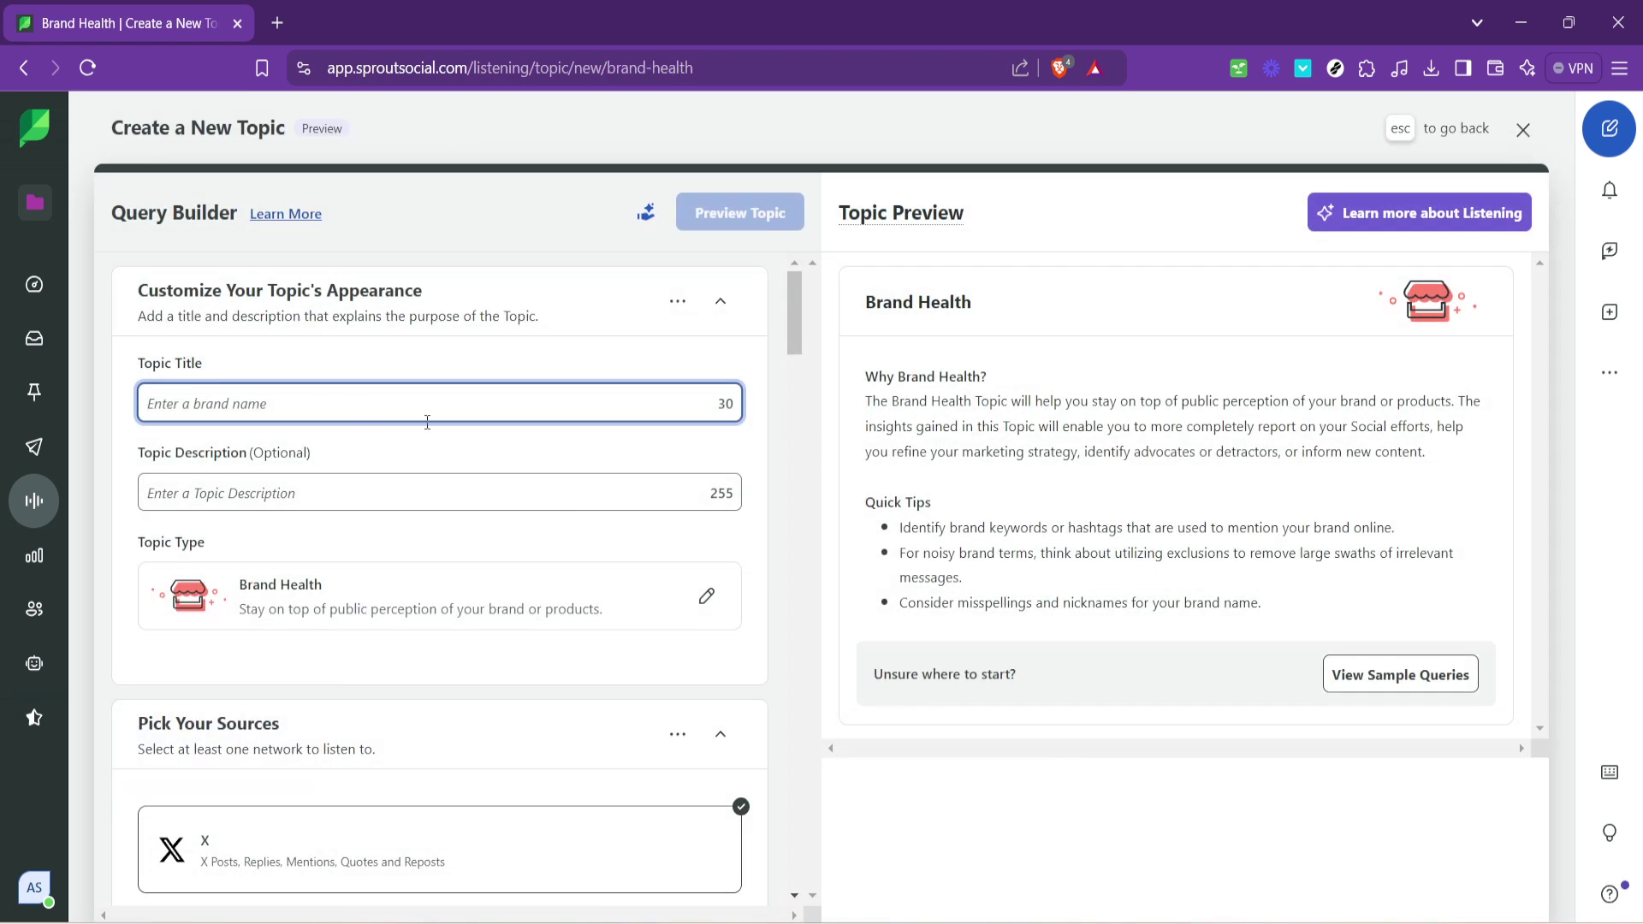
Set the Topic Title to 'Mini Vlog' from the saved autofill suggestion.
left_click(373, 414)
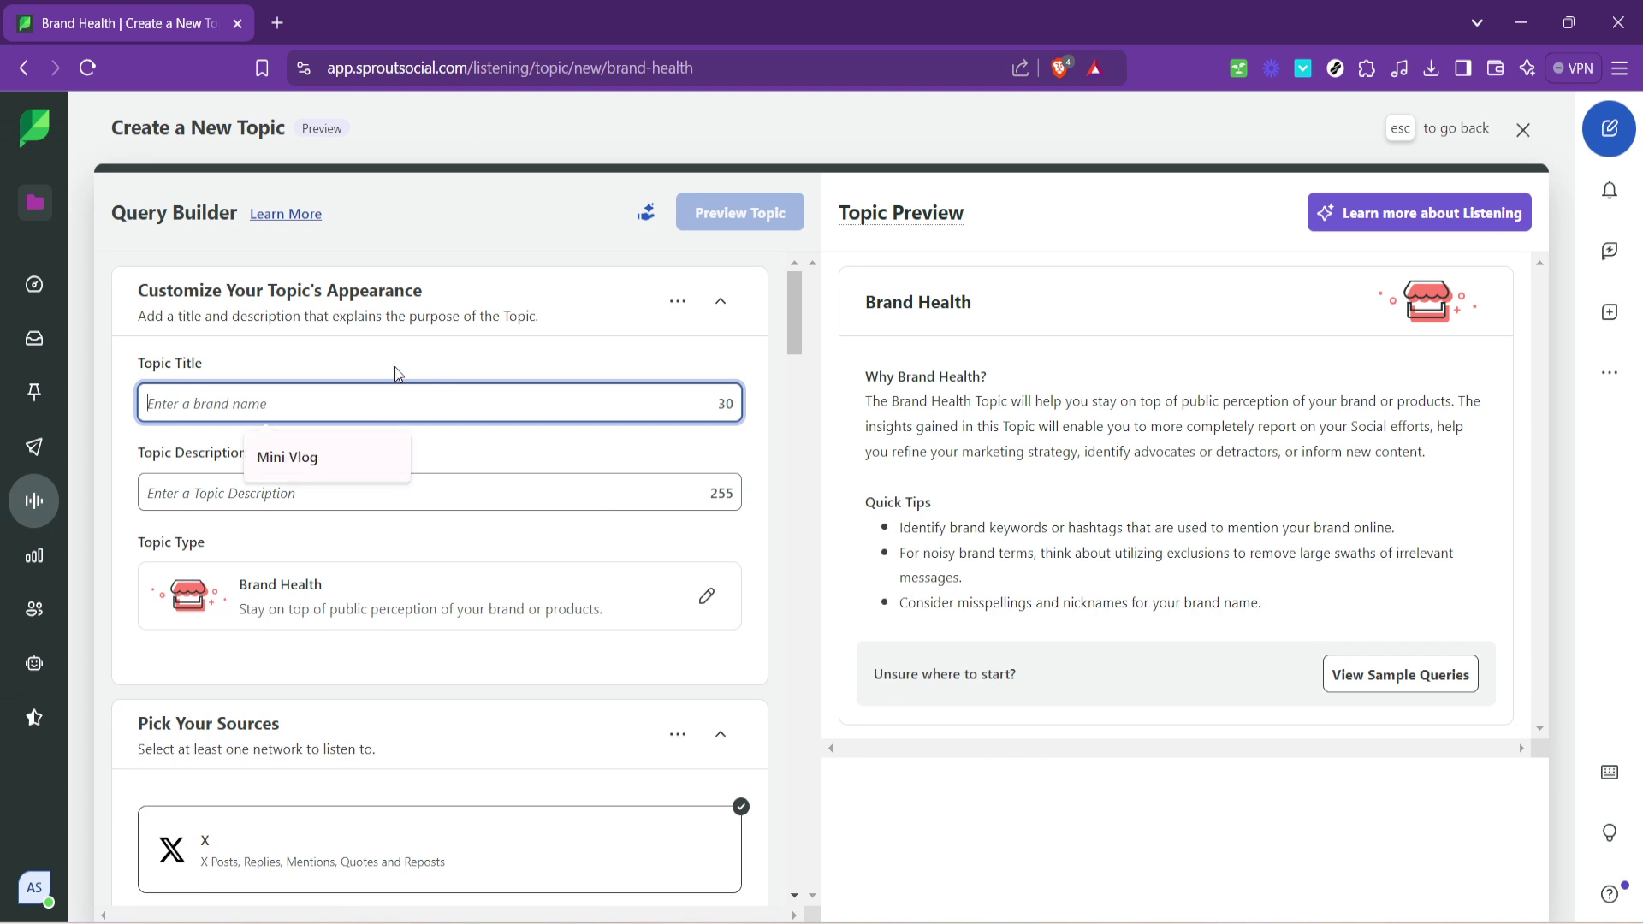
key("Escape")
left_click(295, 398)
left_click(307, 456)
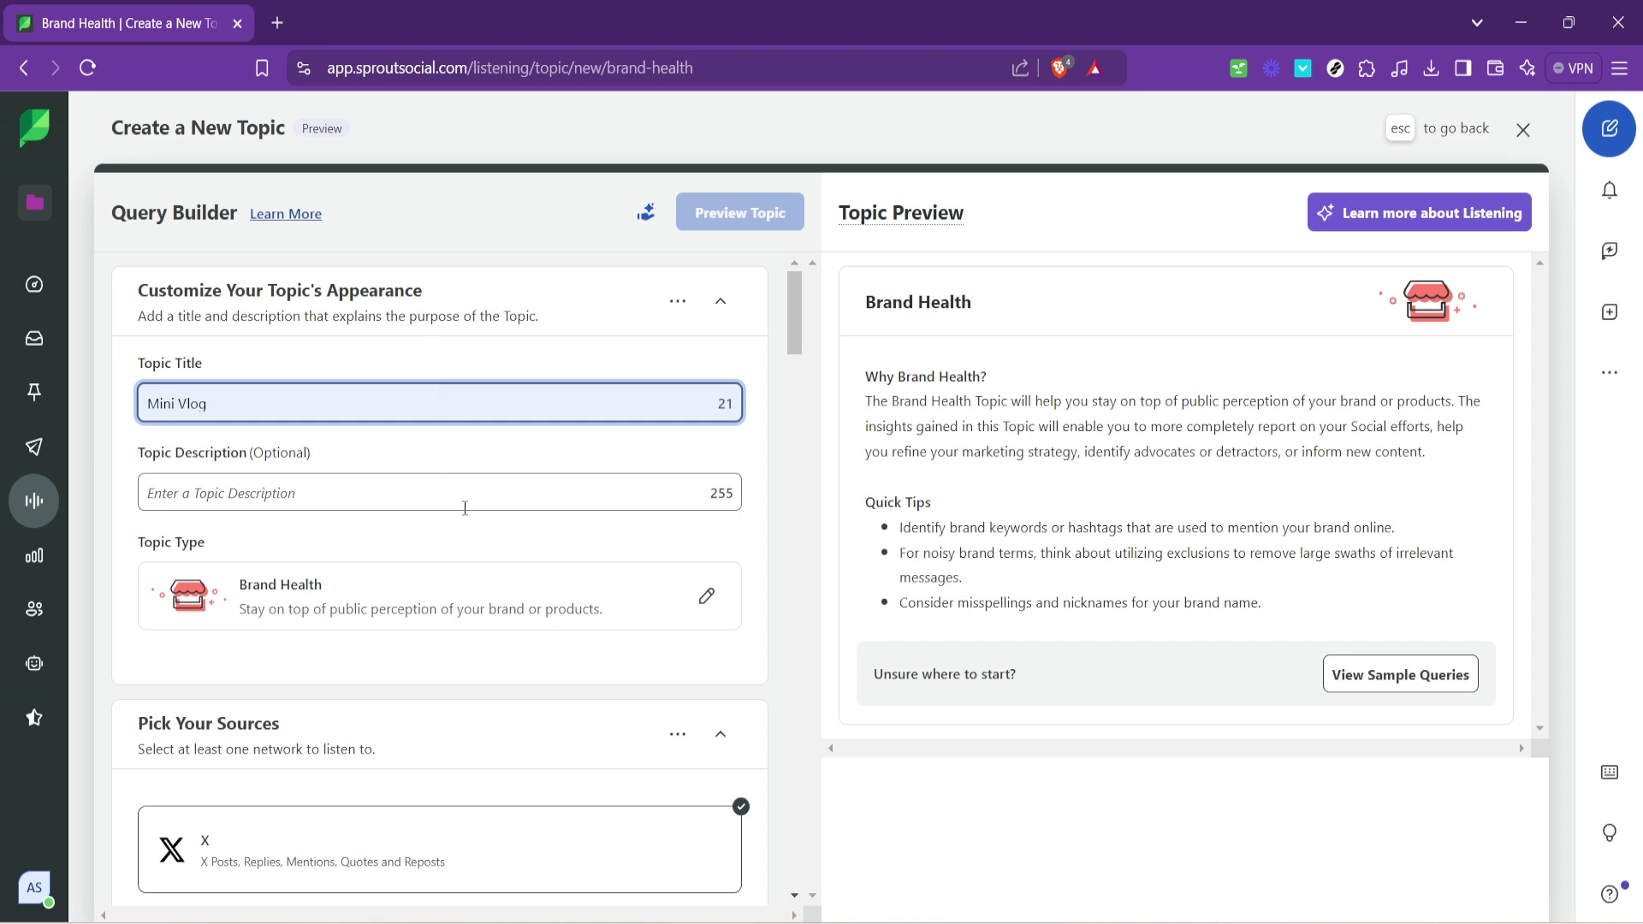
Add Instagram alongside X as a listening source, then scroll down to Craft Your Query.
scroll(464, 508, "down", 5)
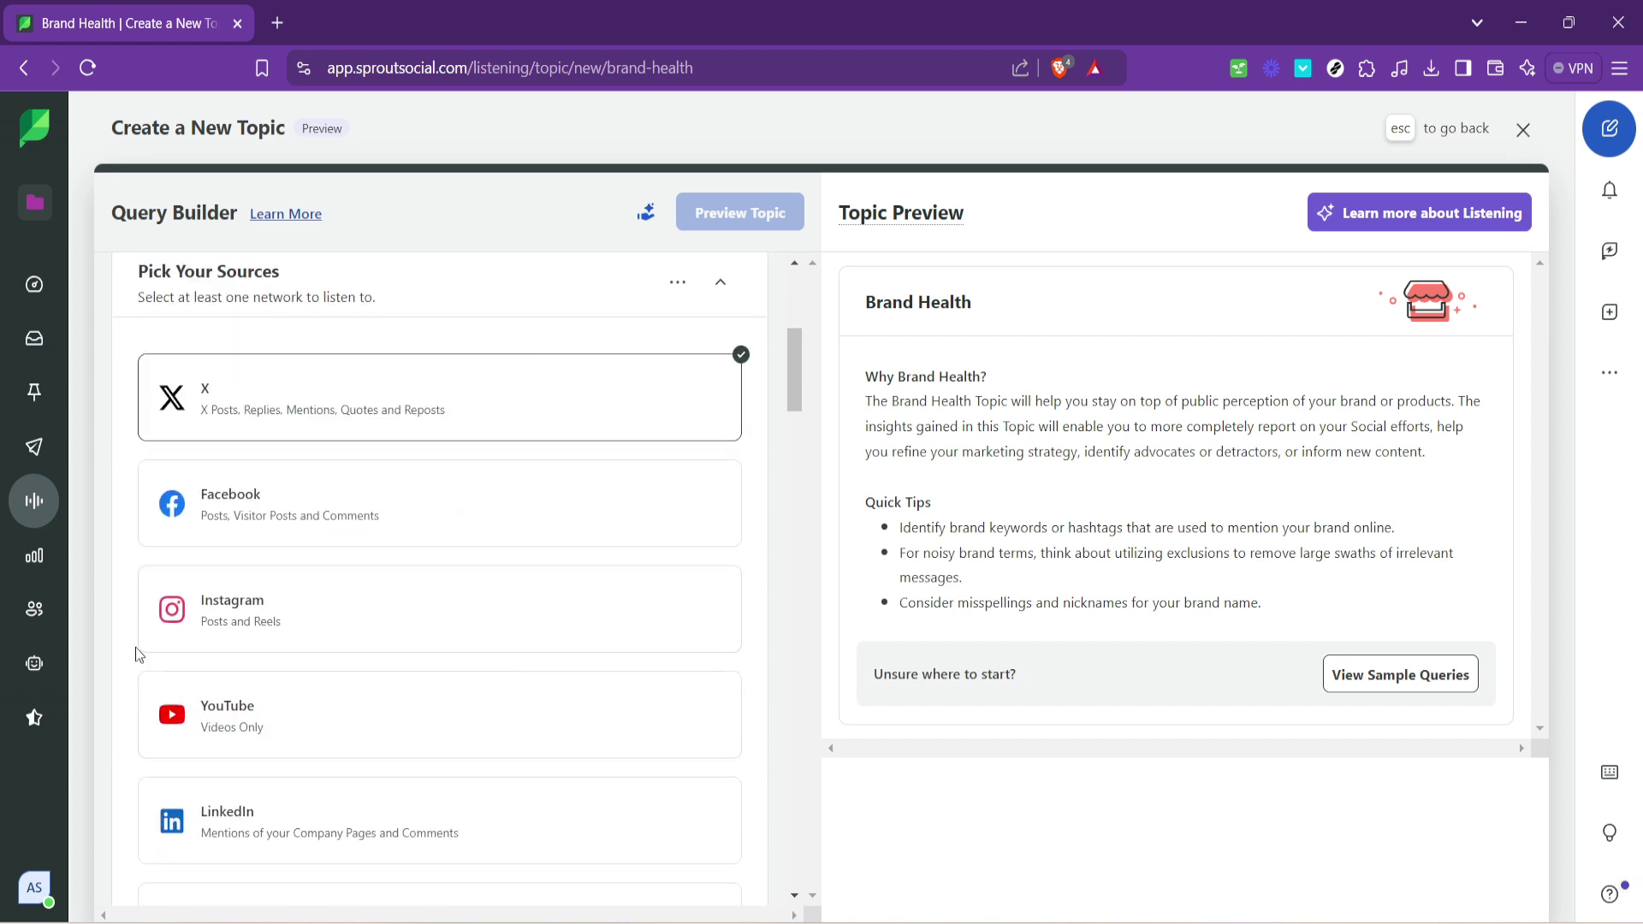
left_click(287, 622)
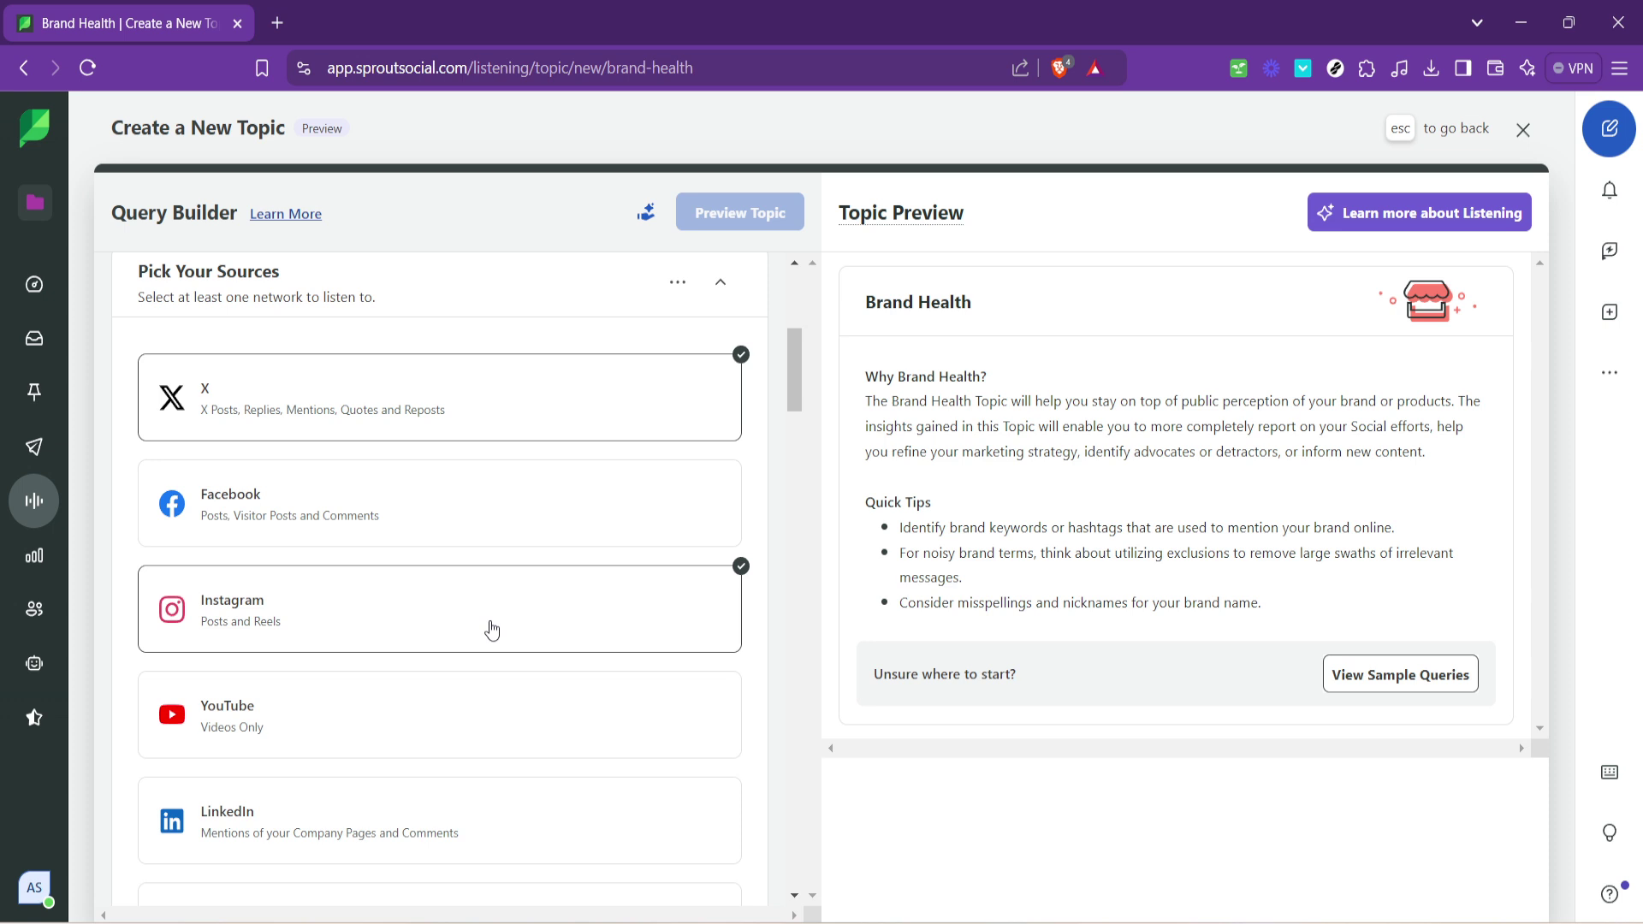
scroll(492, 631, "down", 5)
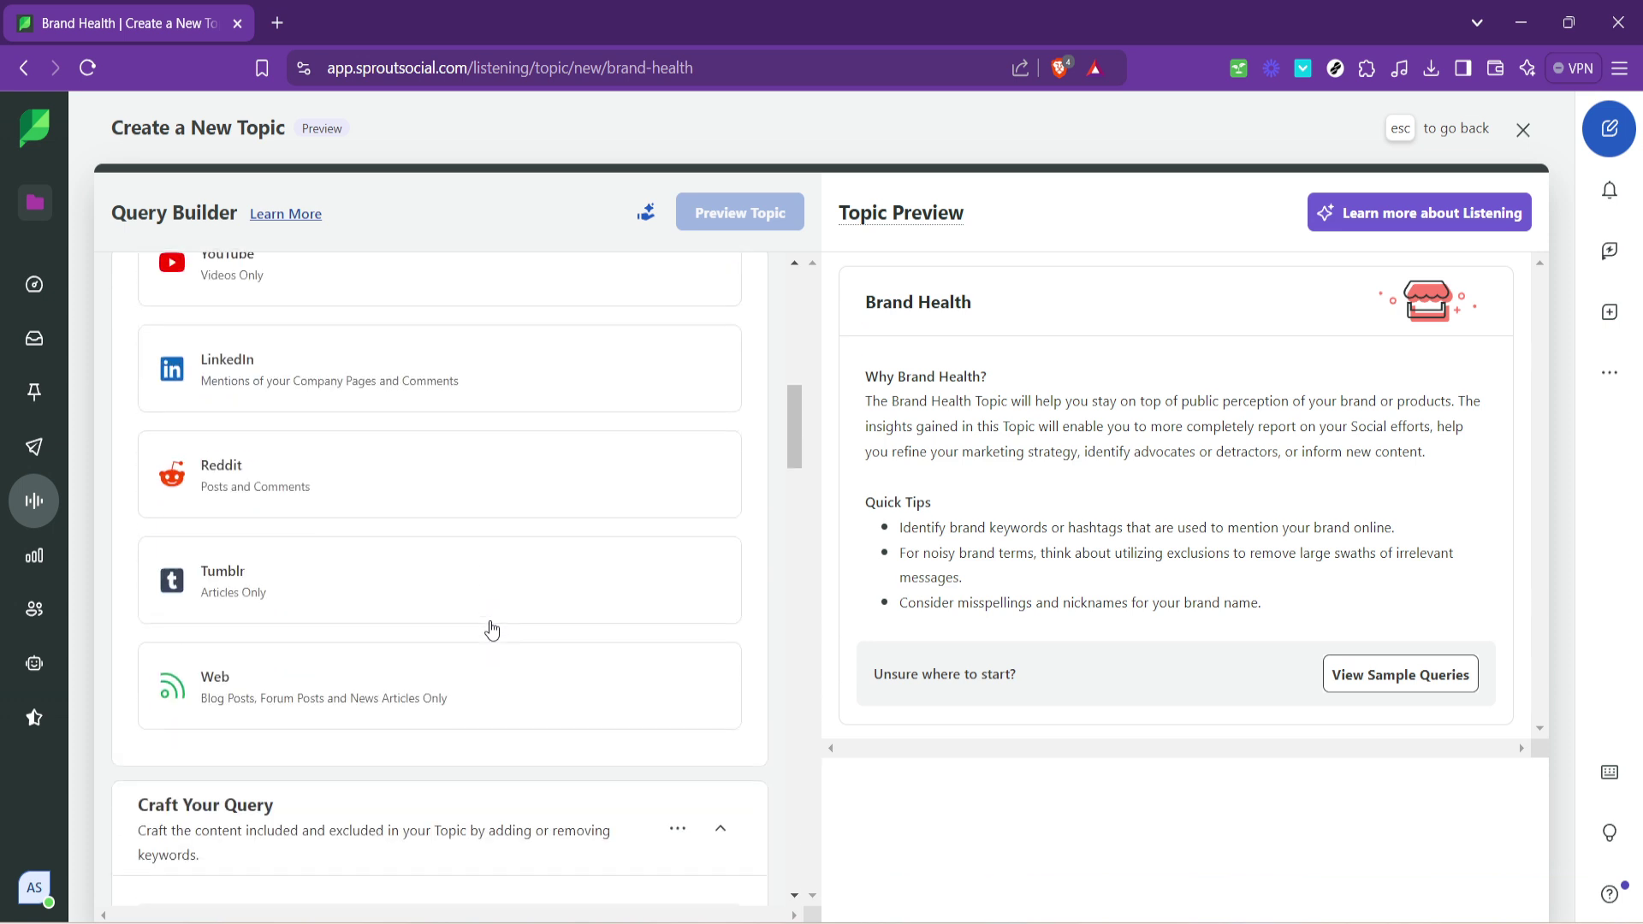
scroll(492, 631, "down", 3)
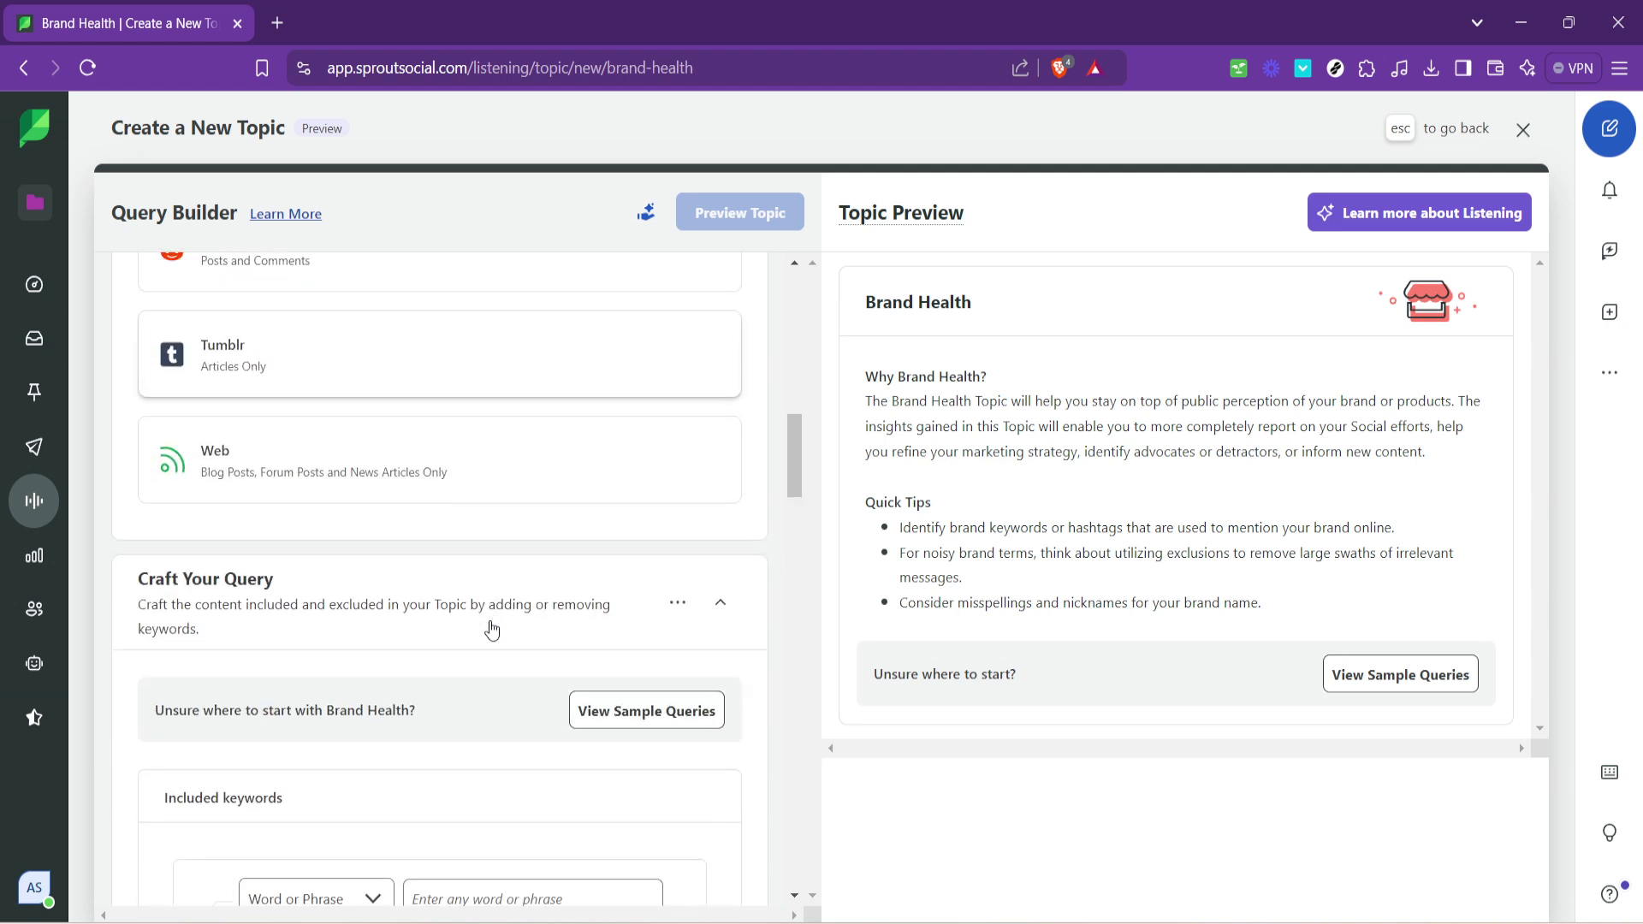
scroll(491, 629, "down", 2)
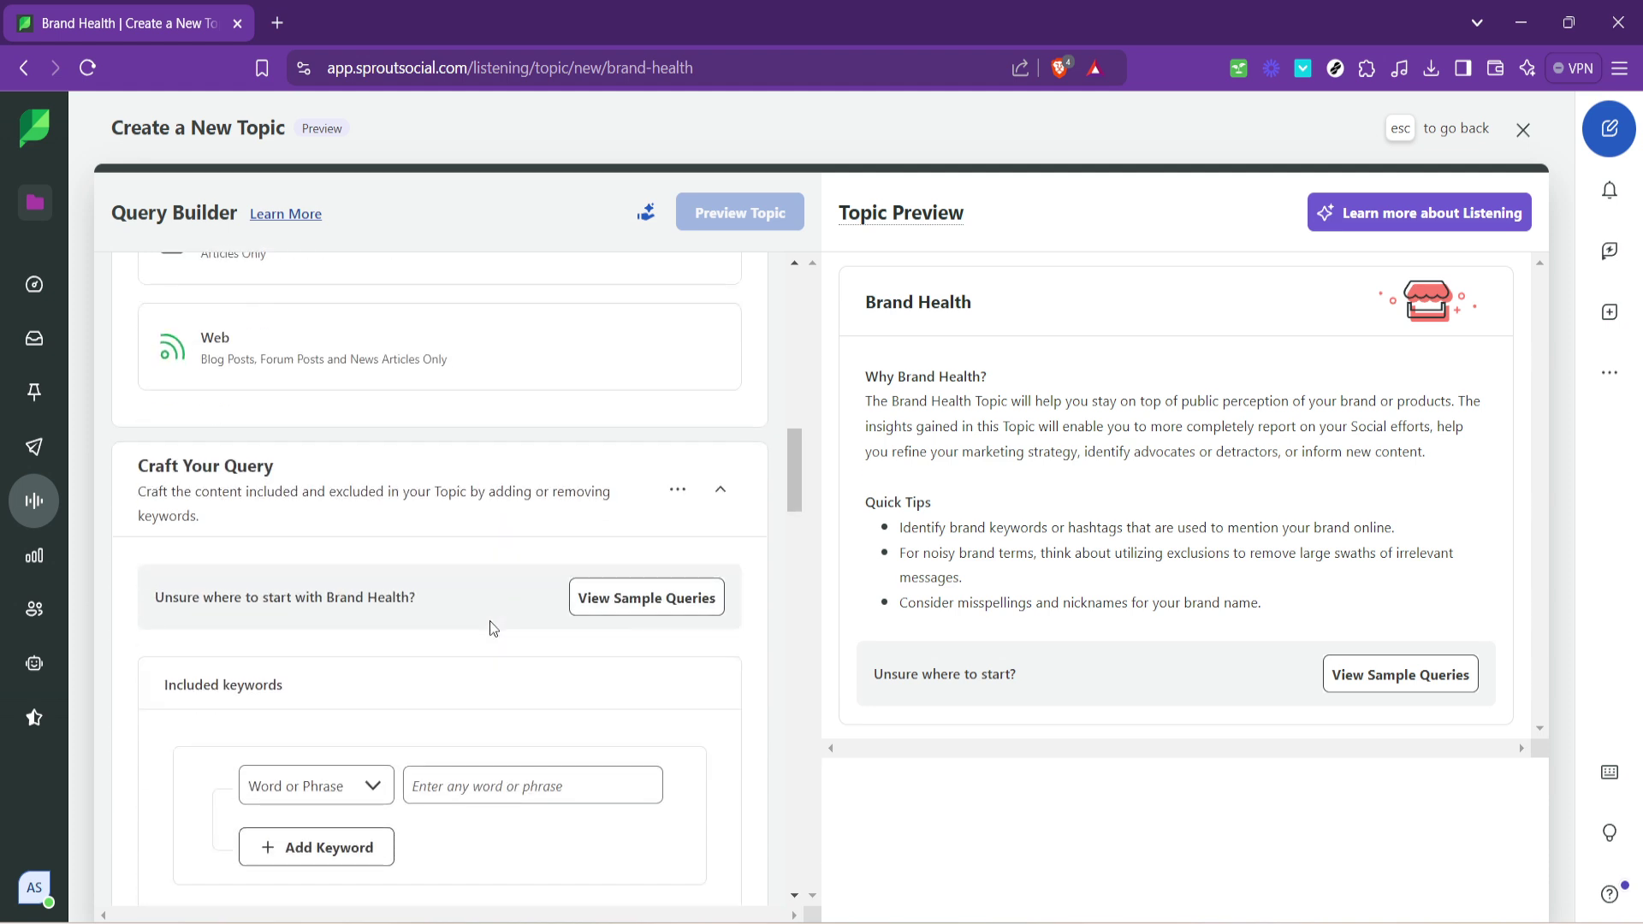
scroll(490, 619, "down", 3)
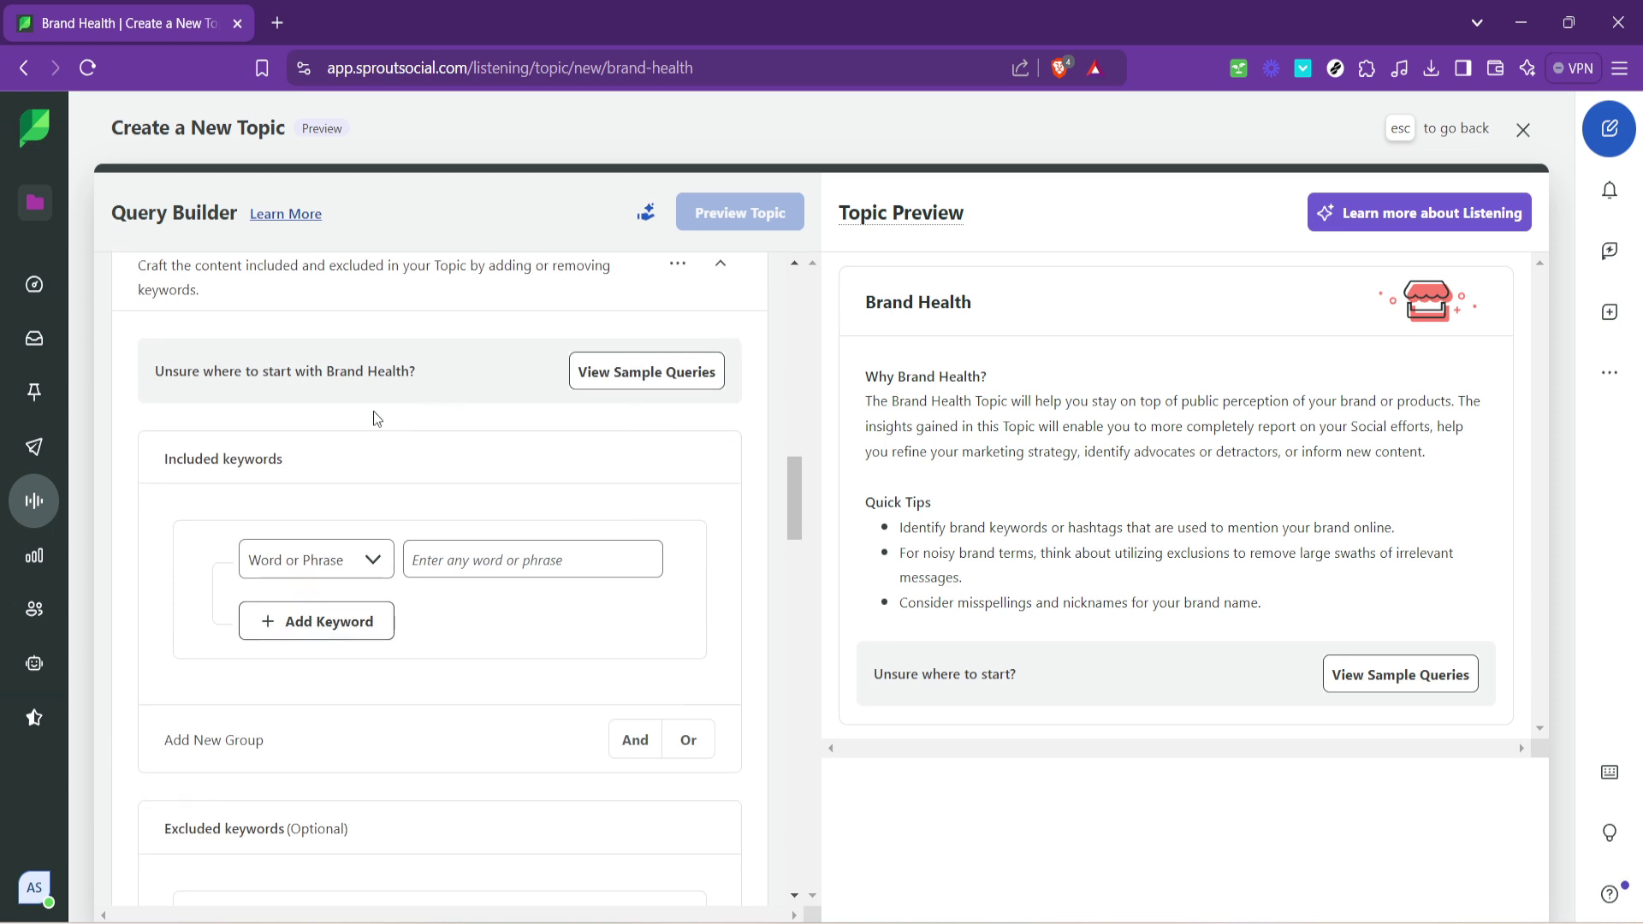
Enter 'mini' as an included keyword and scroll down through the alert configuration.
left_click(520, 561)
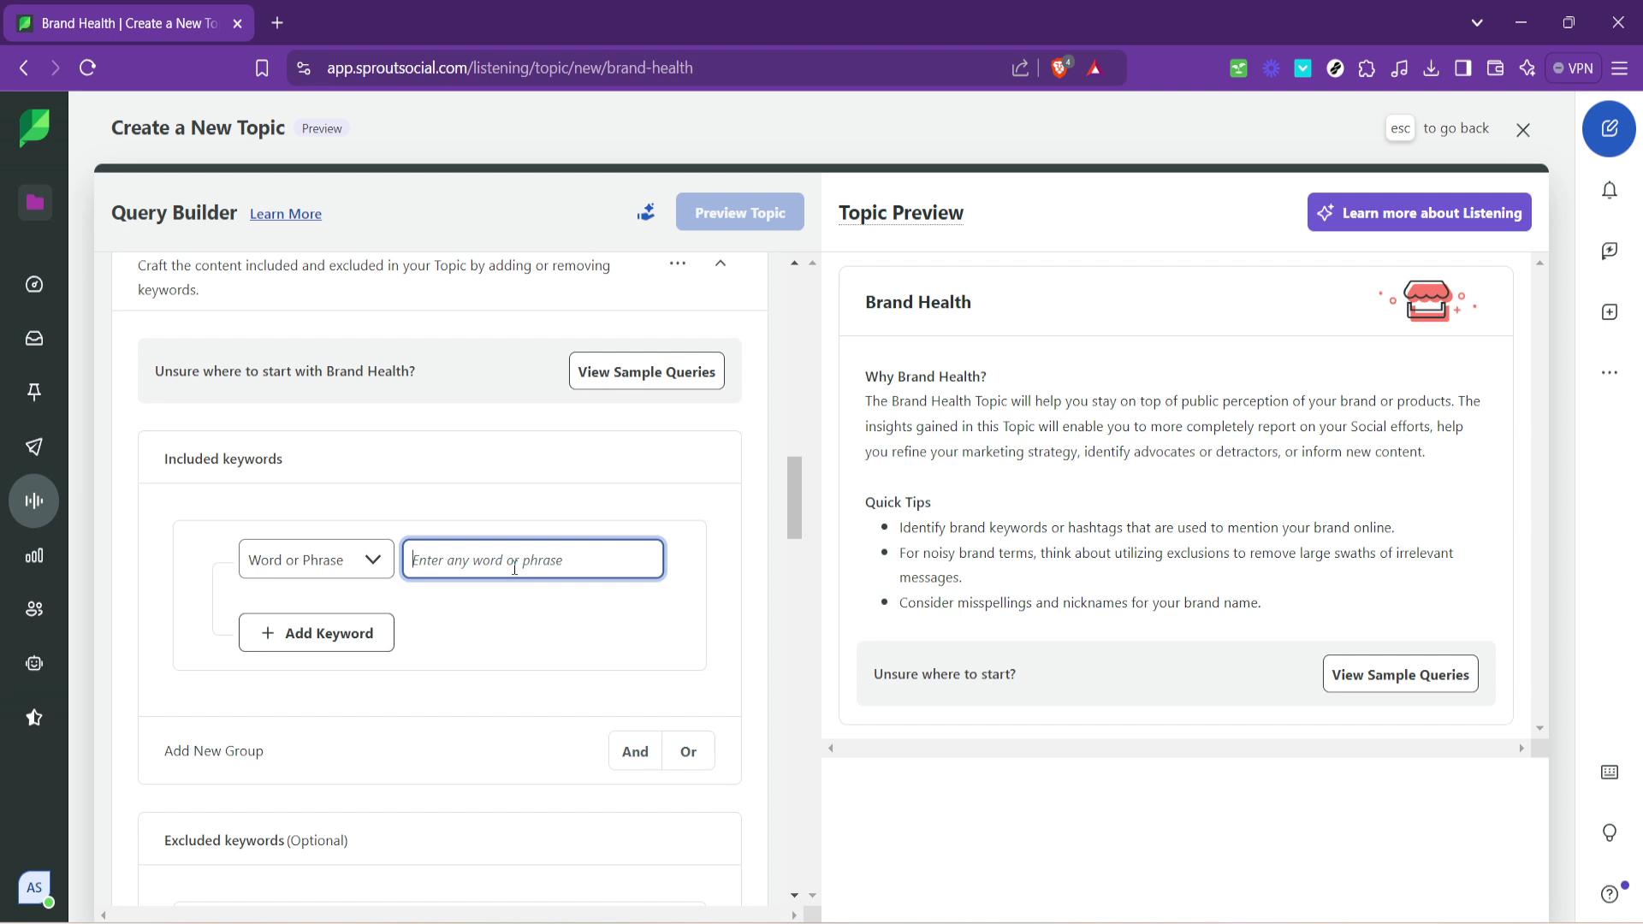
type("mini")
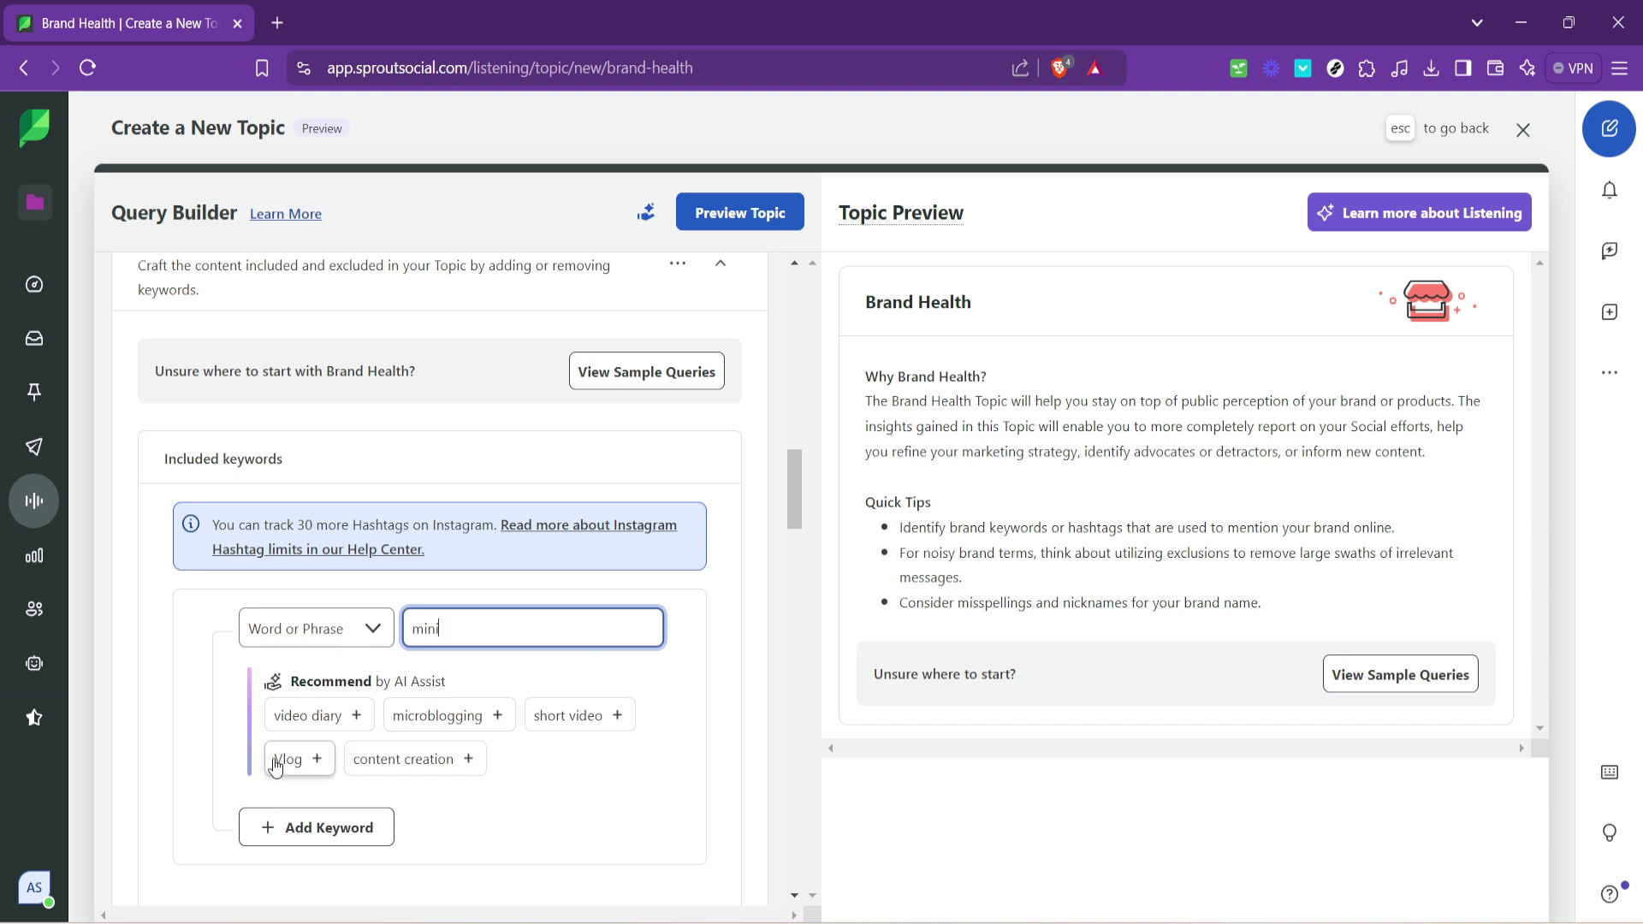
scroll(455, 532, "down", 4)
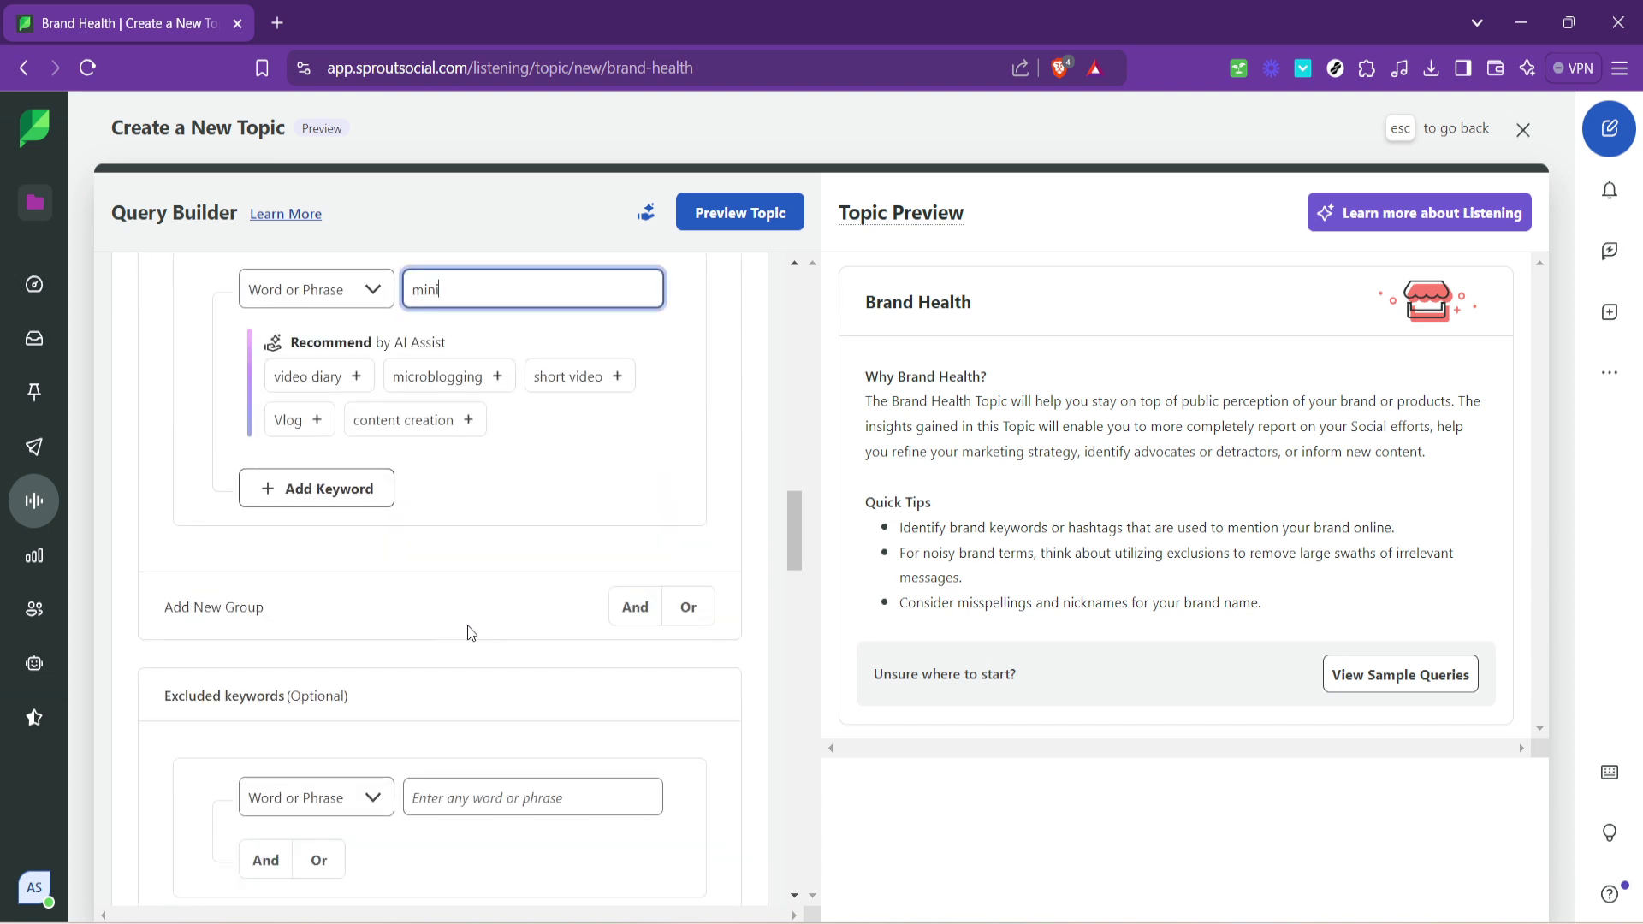
scroll(474, 629, "down", 3)
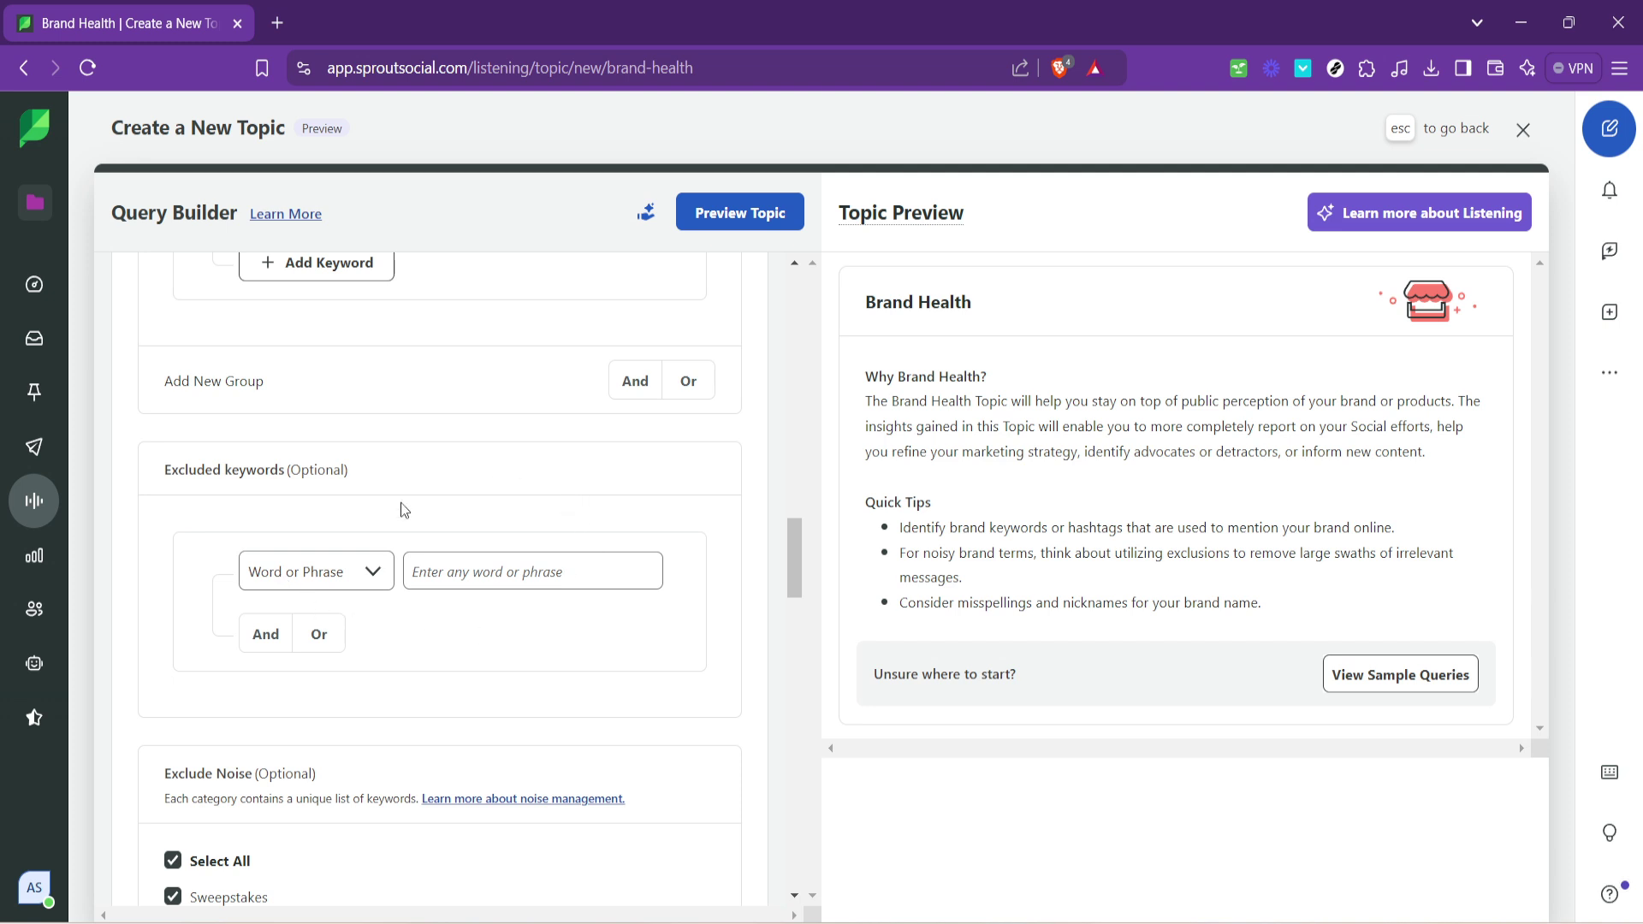
scroll(400, 522, "down", 4)
scroll(614, 604, "down", 4)
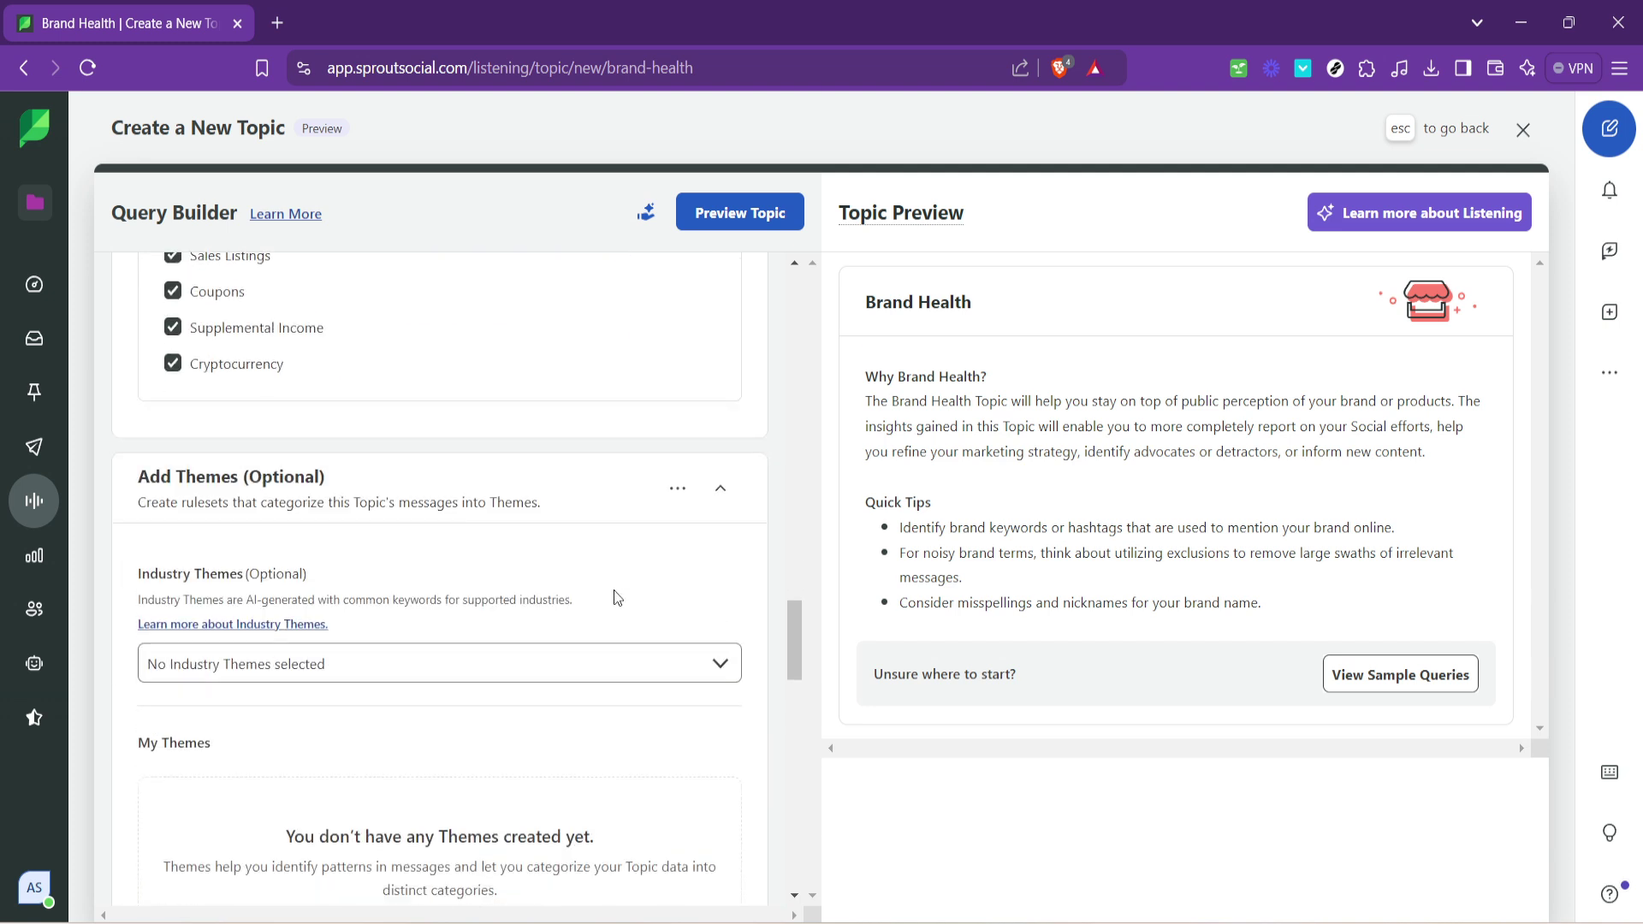
scroll(536, 501, "down", 5)
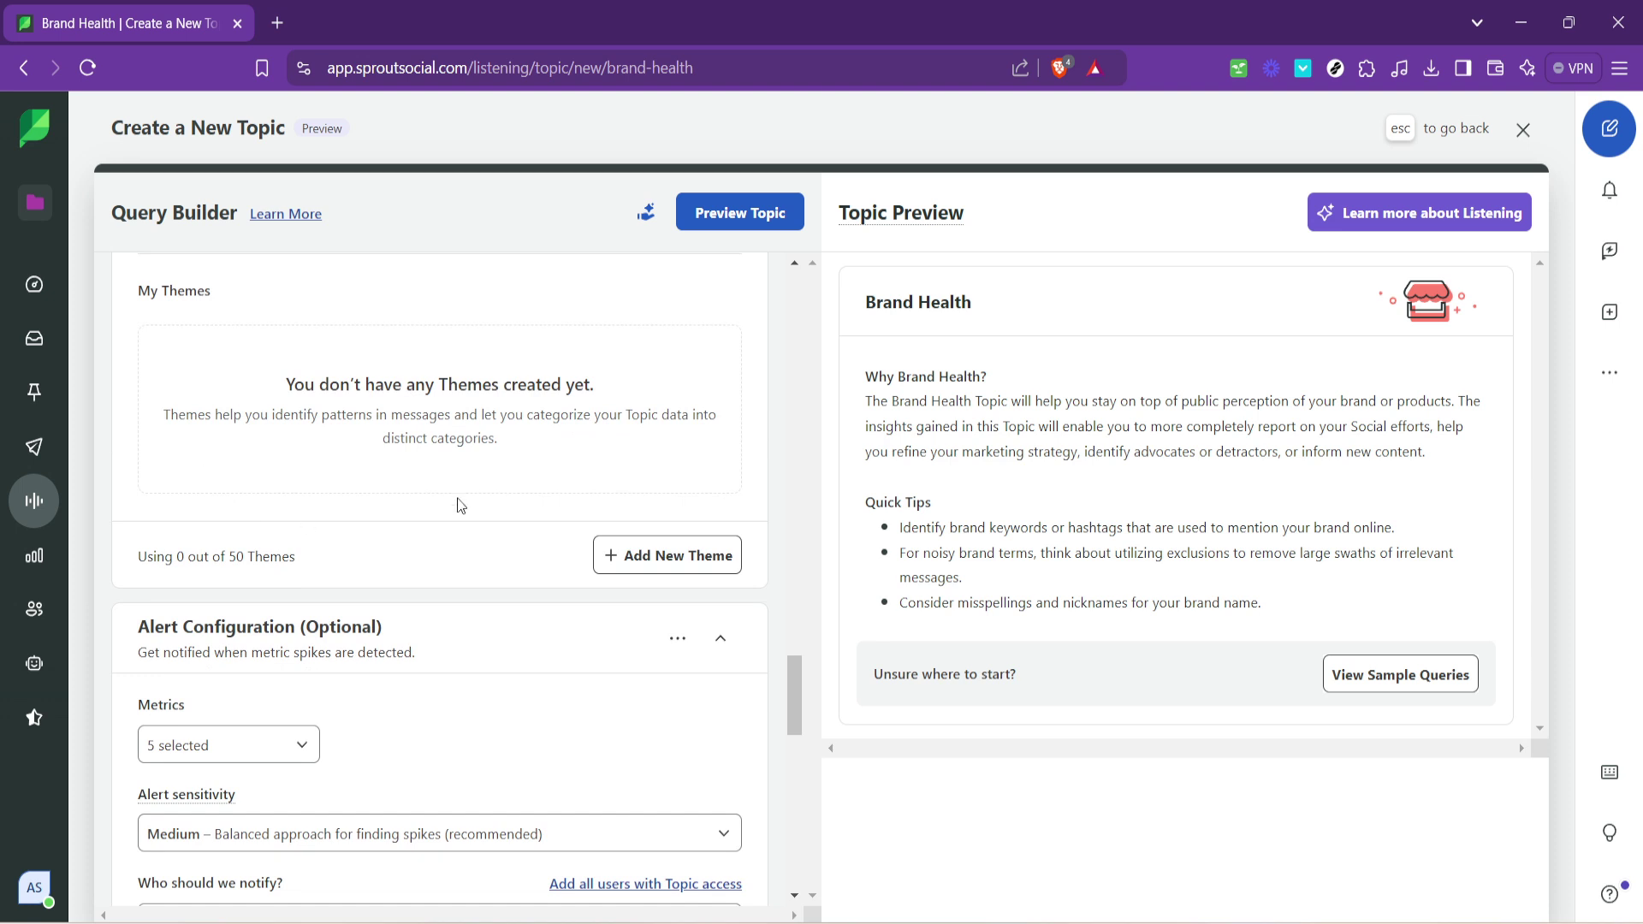
scroll(460, 505, "down", 4)
scroll(446, 426, "up", 1)
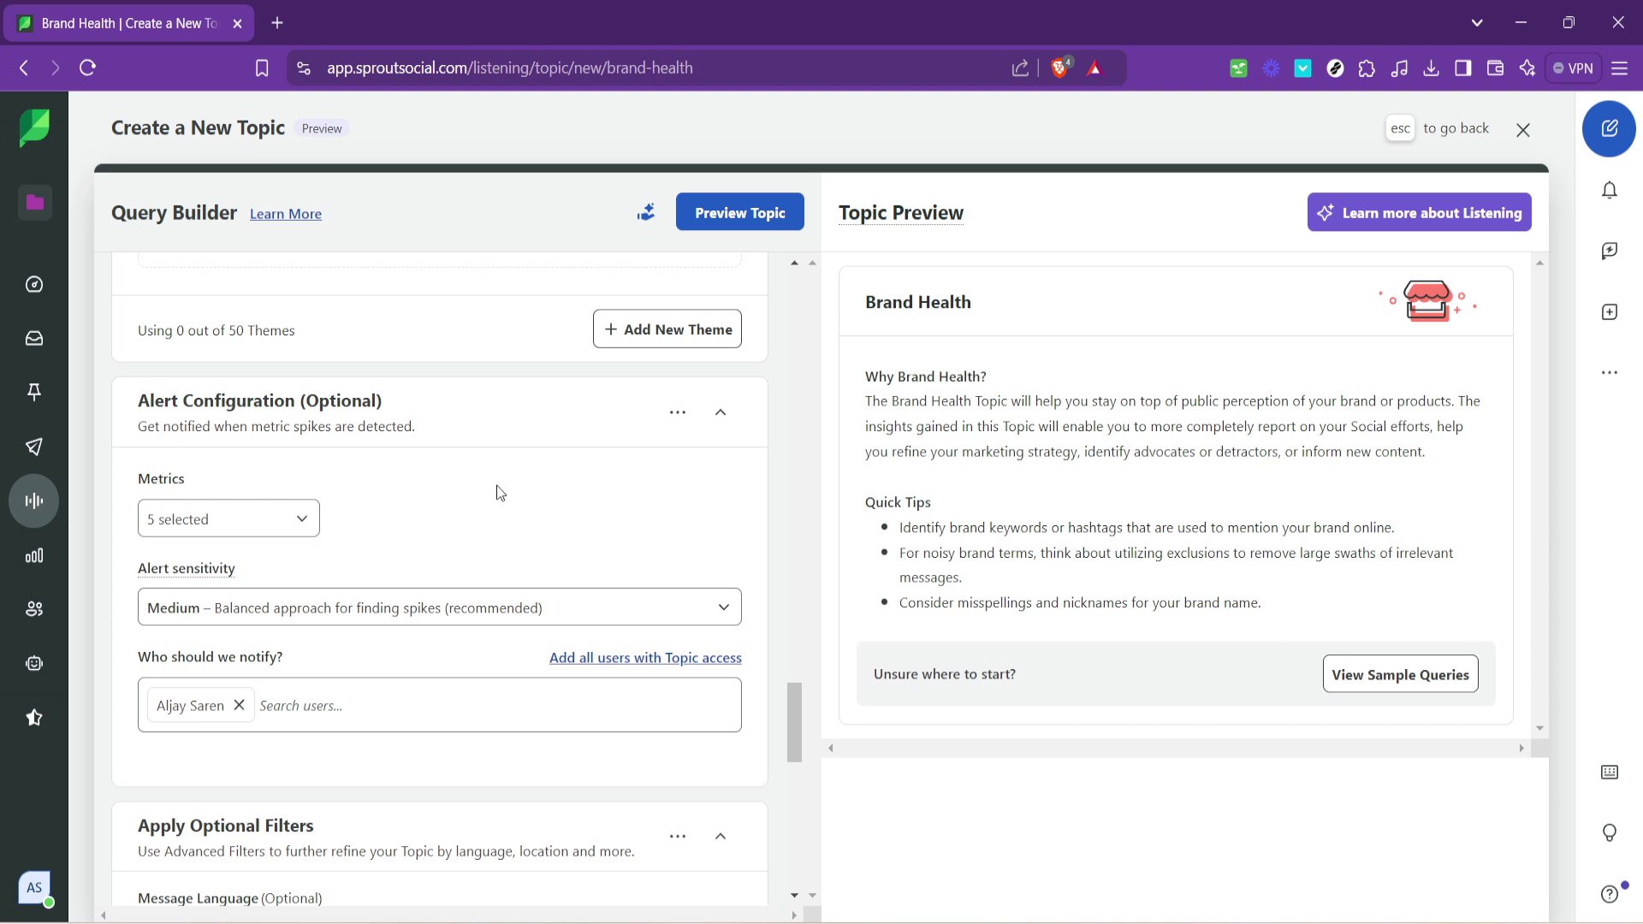
scroll(506, 492, "down", 1)
scroll(506, 489, "down", 3)
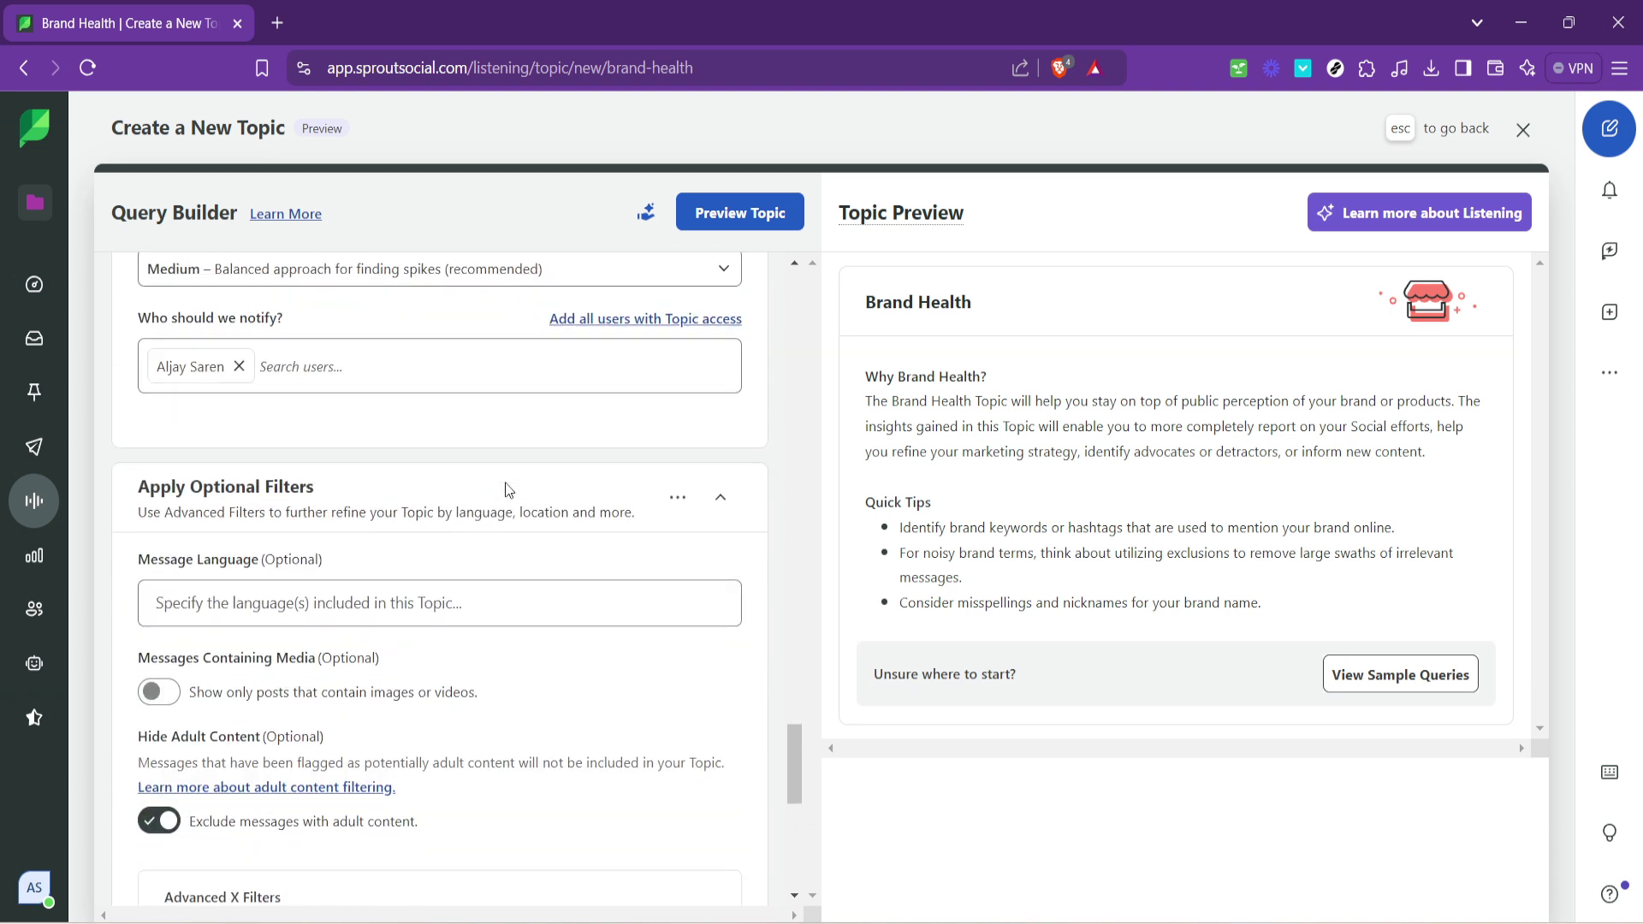
scroll(509, 489, "down", 3)
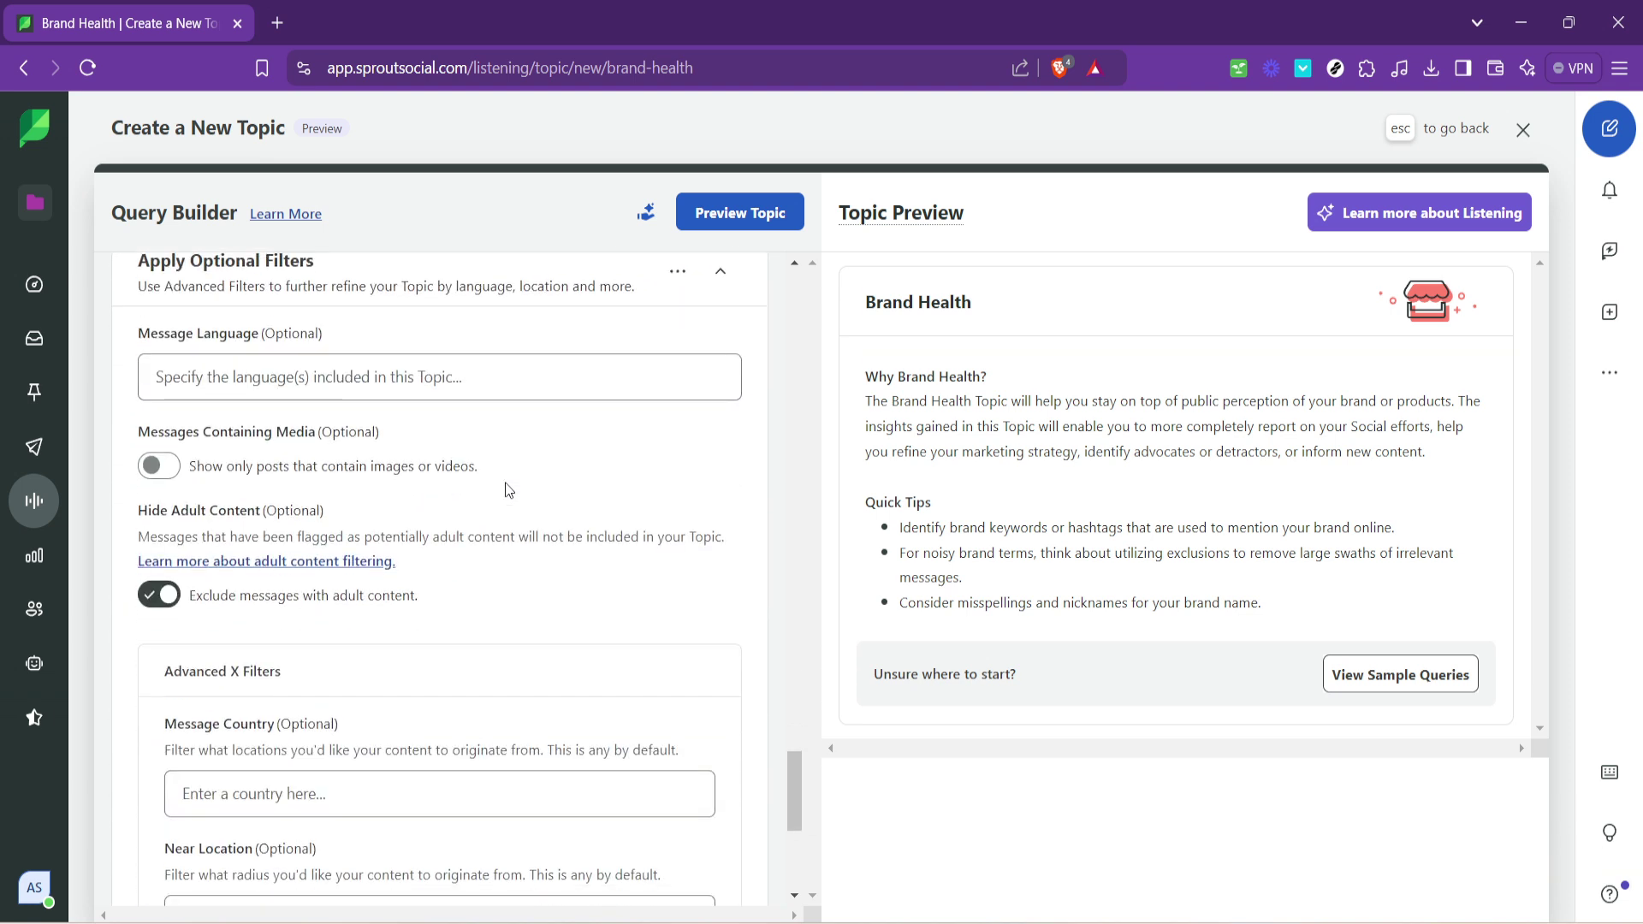
scroll(508, 489, "down", 2)
scroll(509, 490, "down", 4)
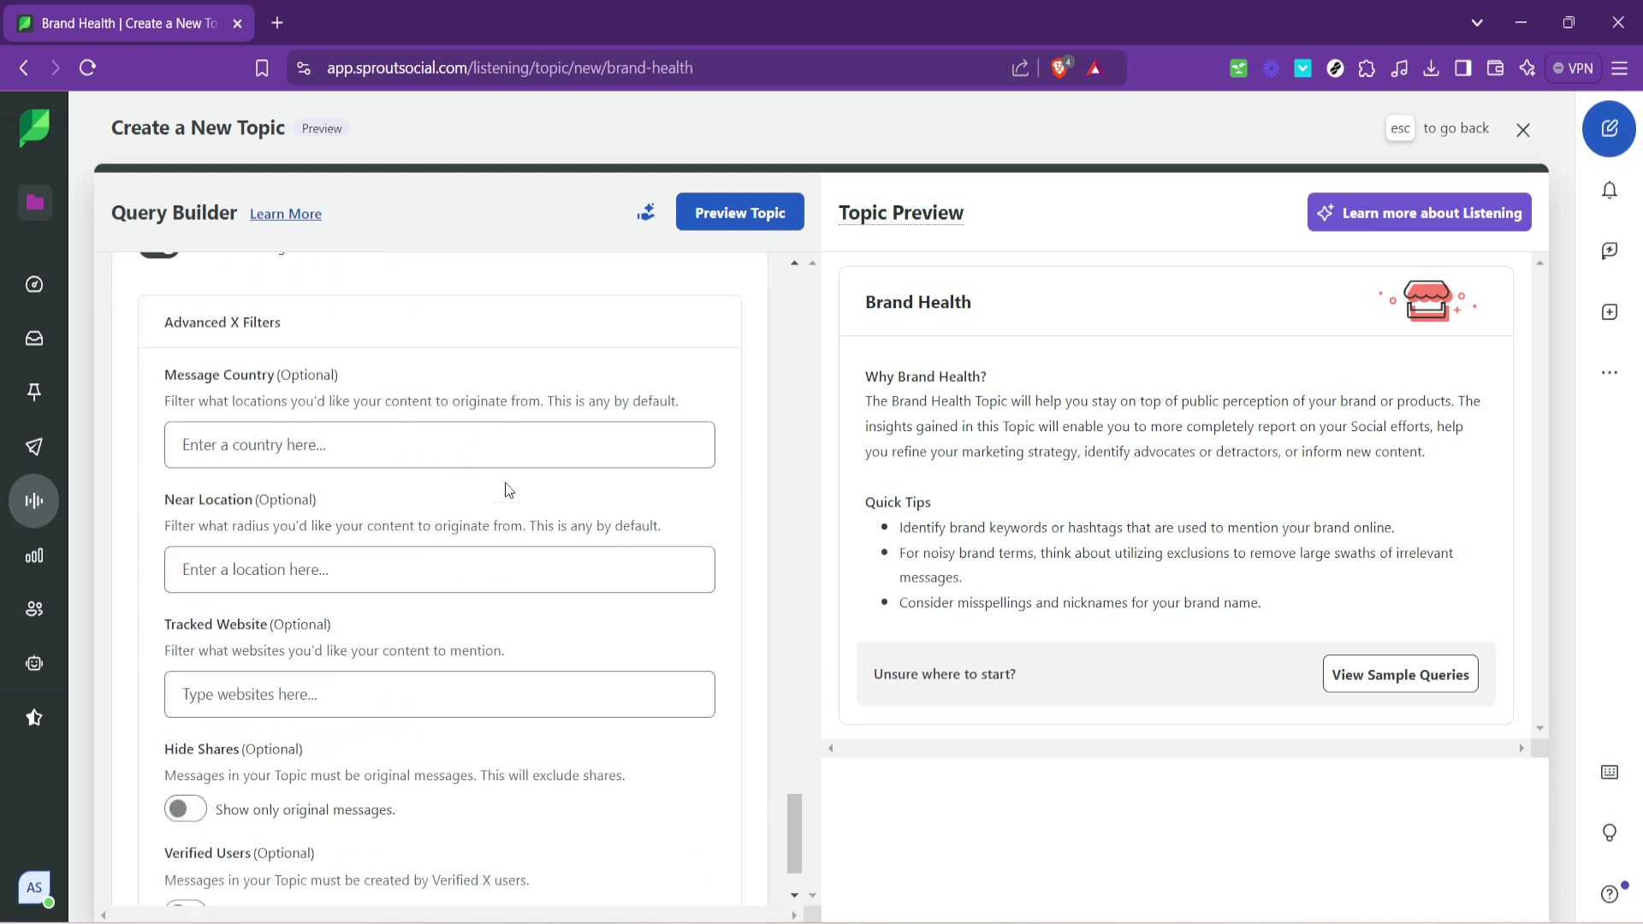
scroll(499, 558, "up", 12)
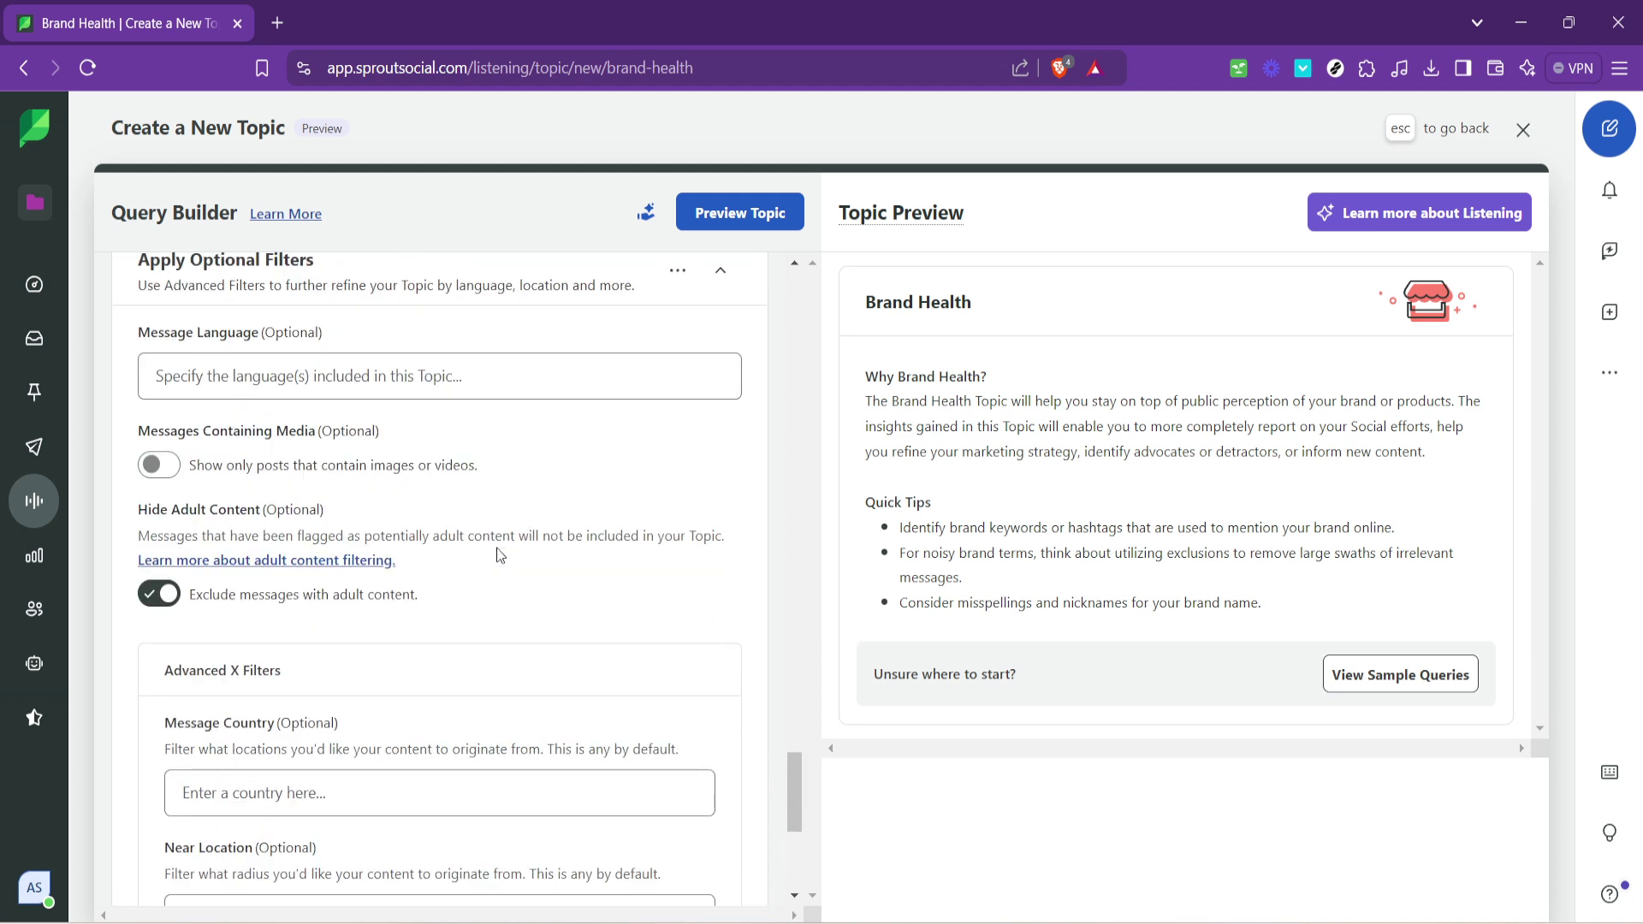
scroll(500, 555, "up", 7)
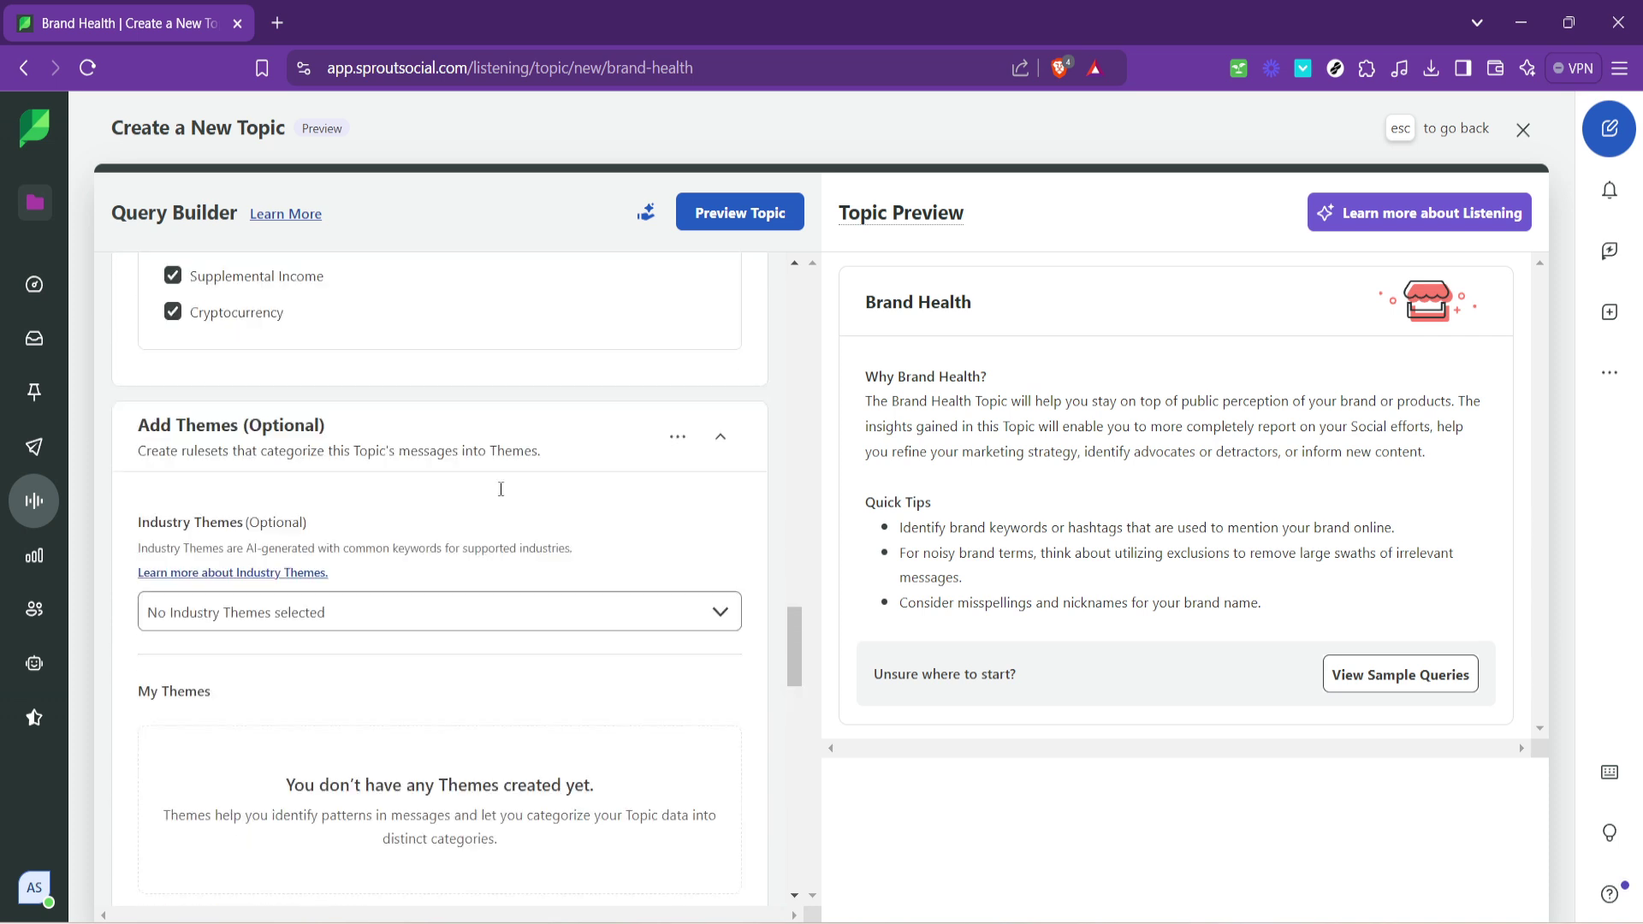
scroll(510, 433, "up", 4)
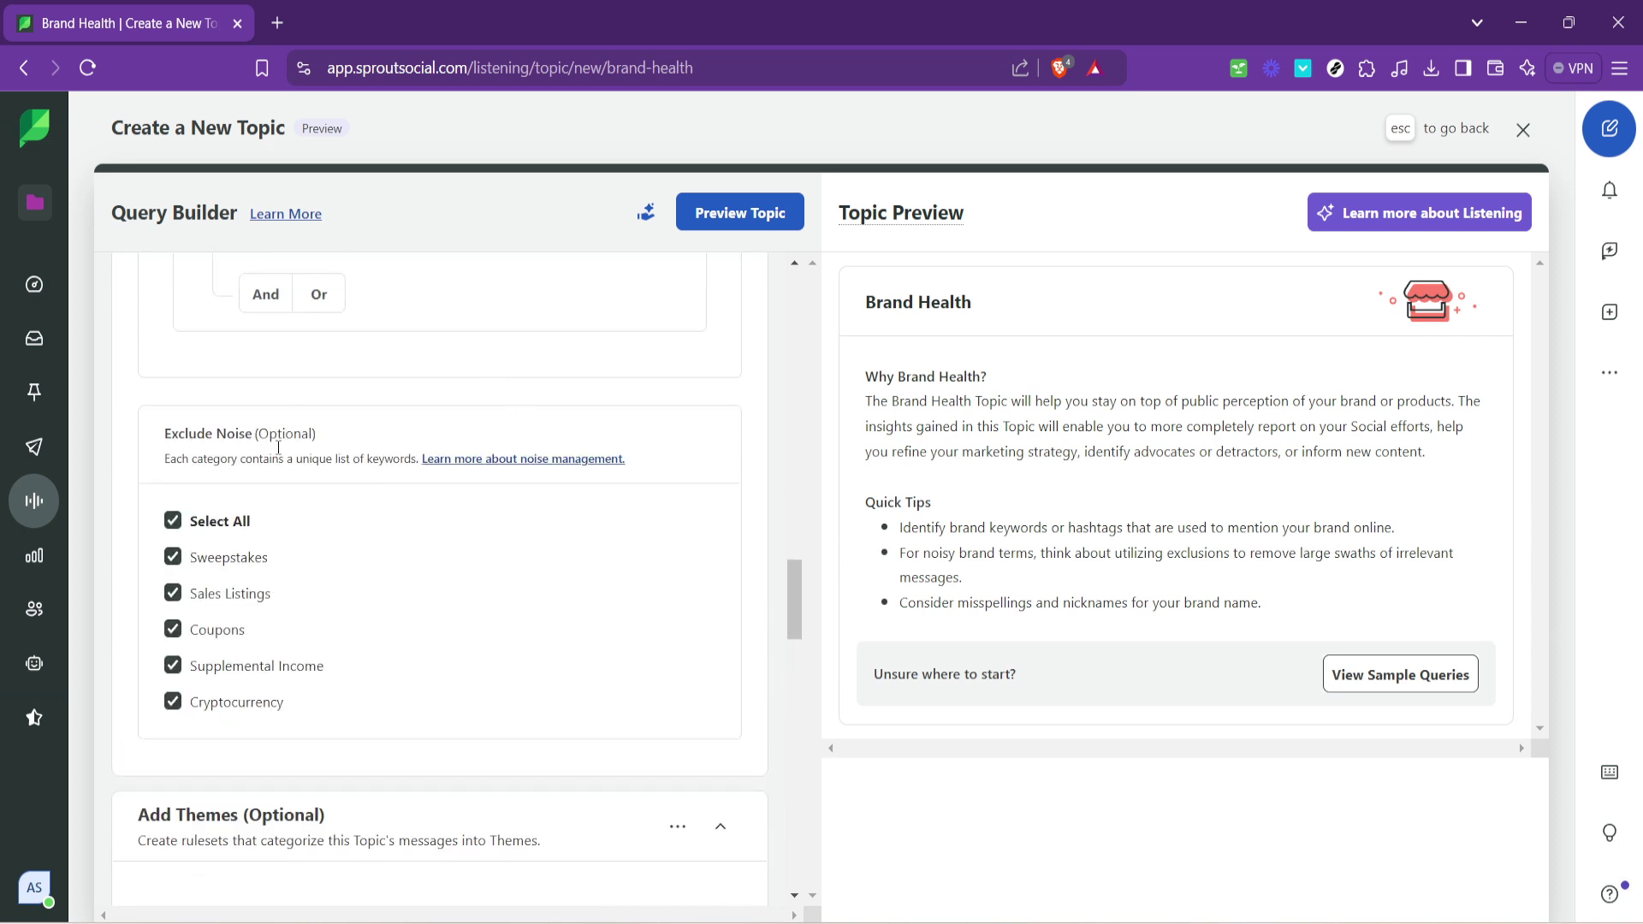
scroll(433, 536, "up", 5)
Preview the topic: 4,901,070 X messages, 158,099 per day, and browse matching posts.
scroll(454, 540, "up", 4)
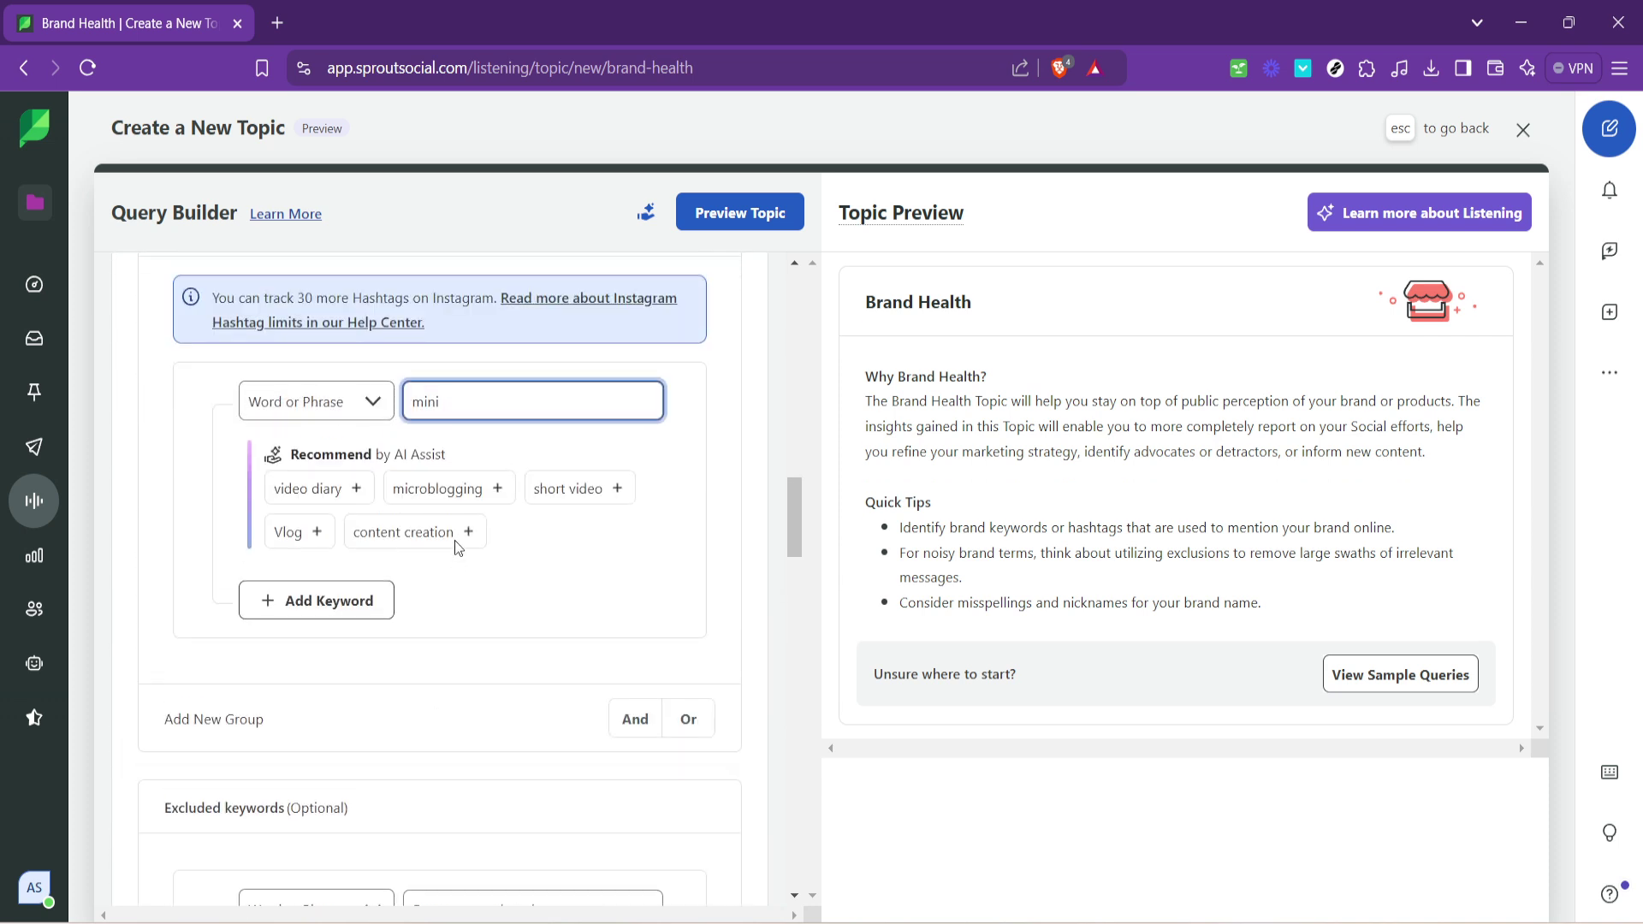
left_click(749, 221)
left_click(749, 221)
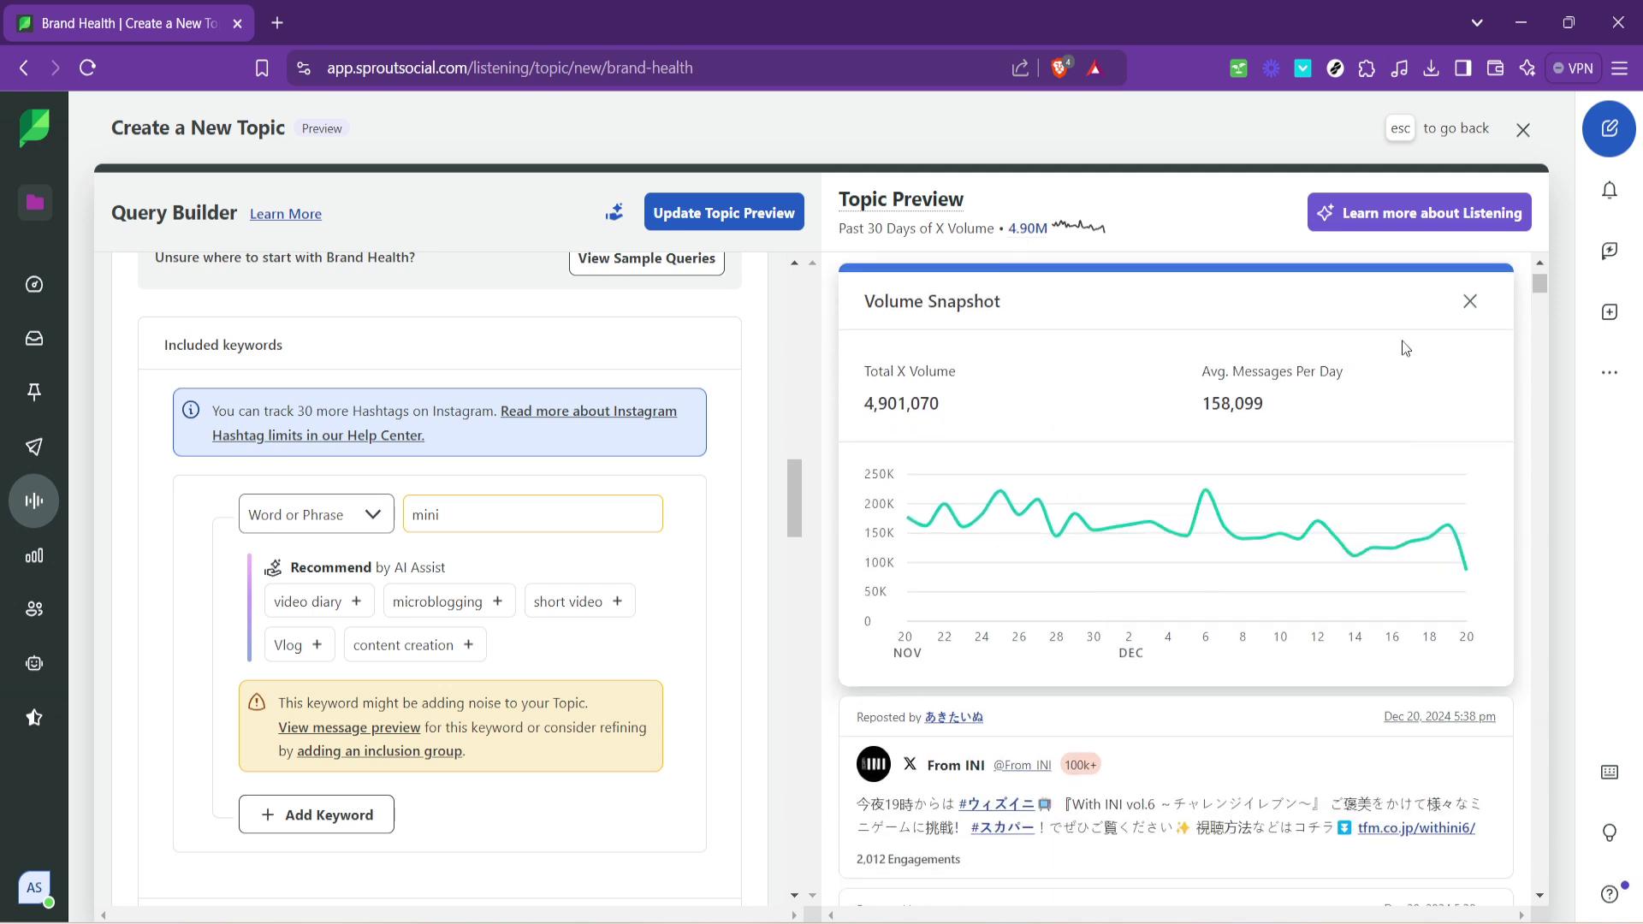
scroll(1010, 547, "down", 3)
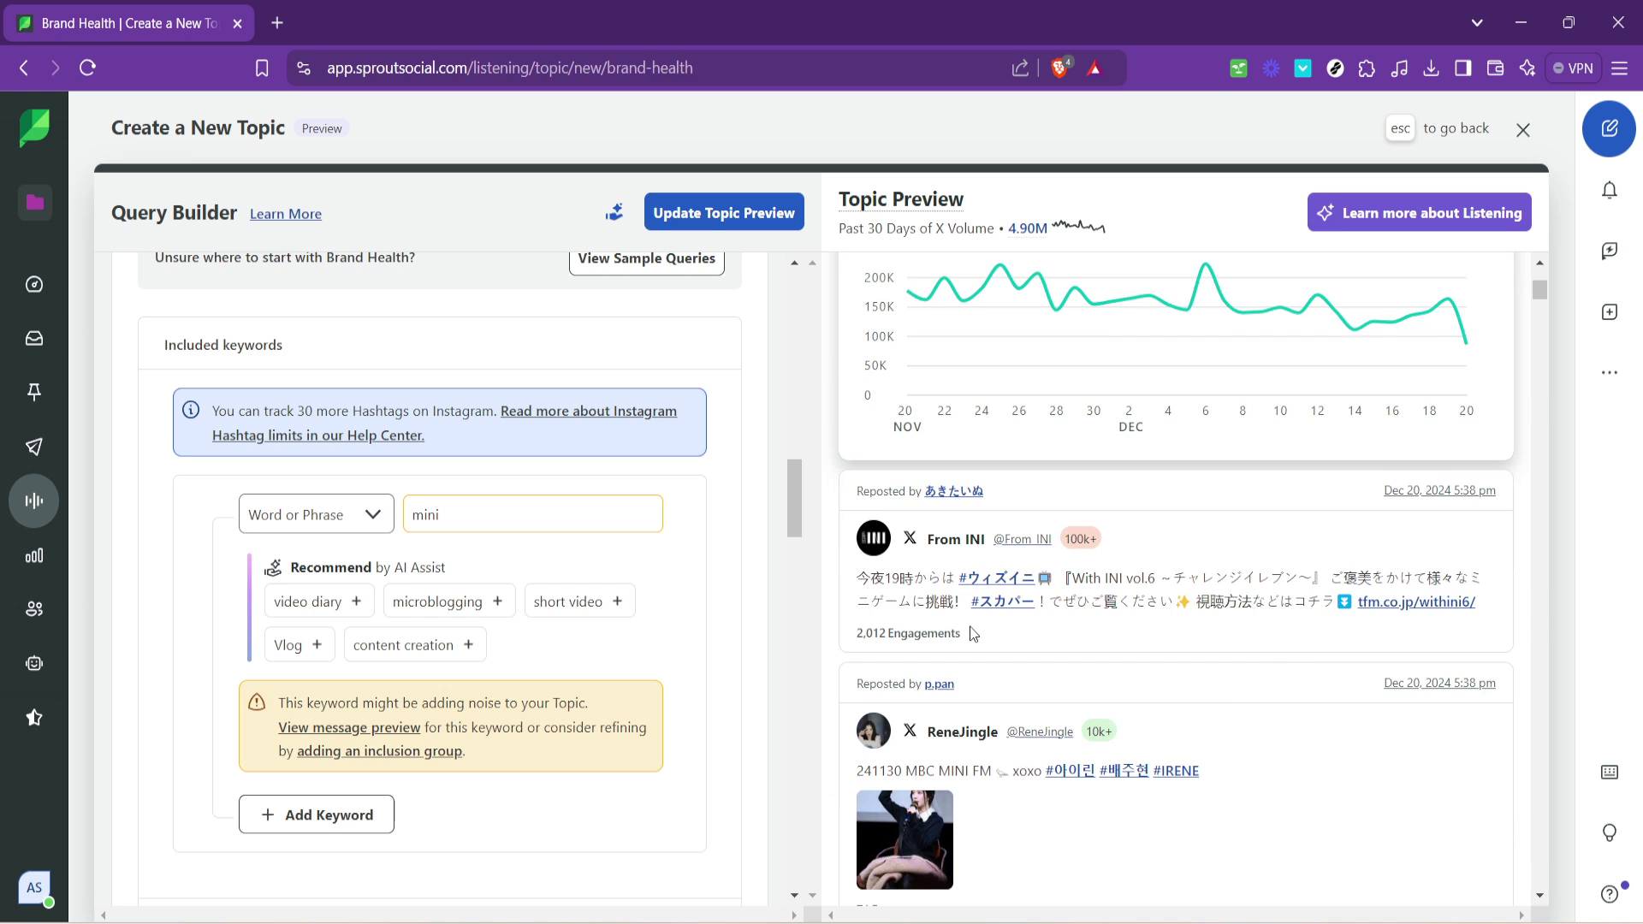
scroll(973, 633, "down", 3)
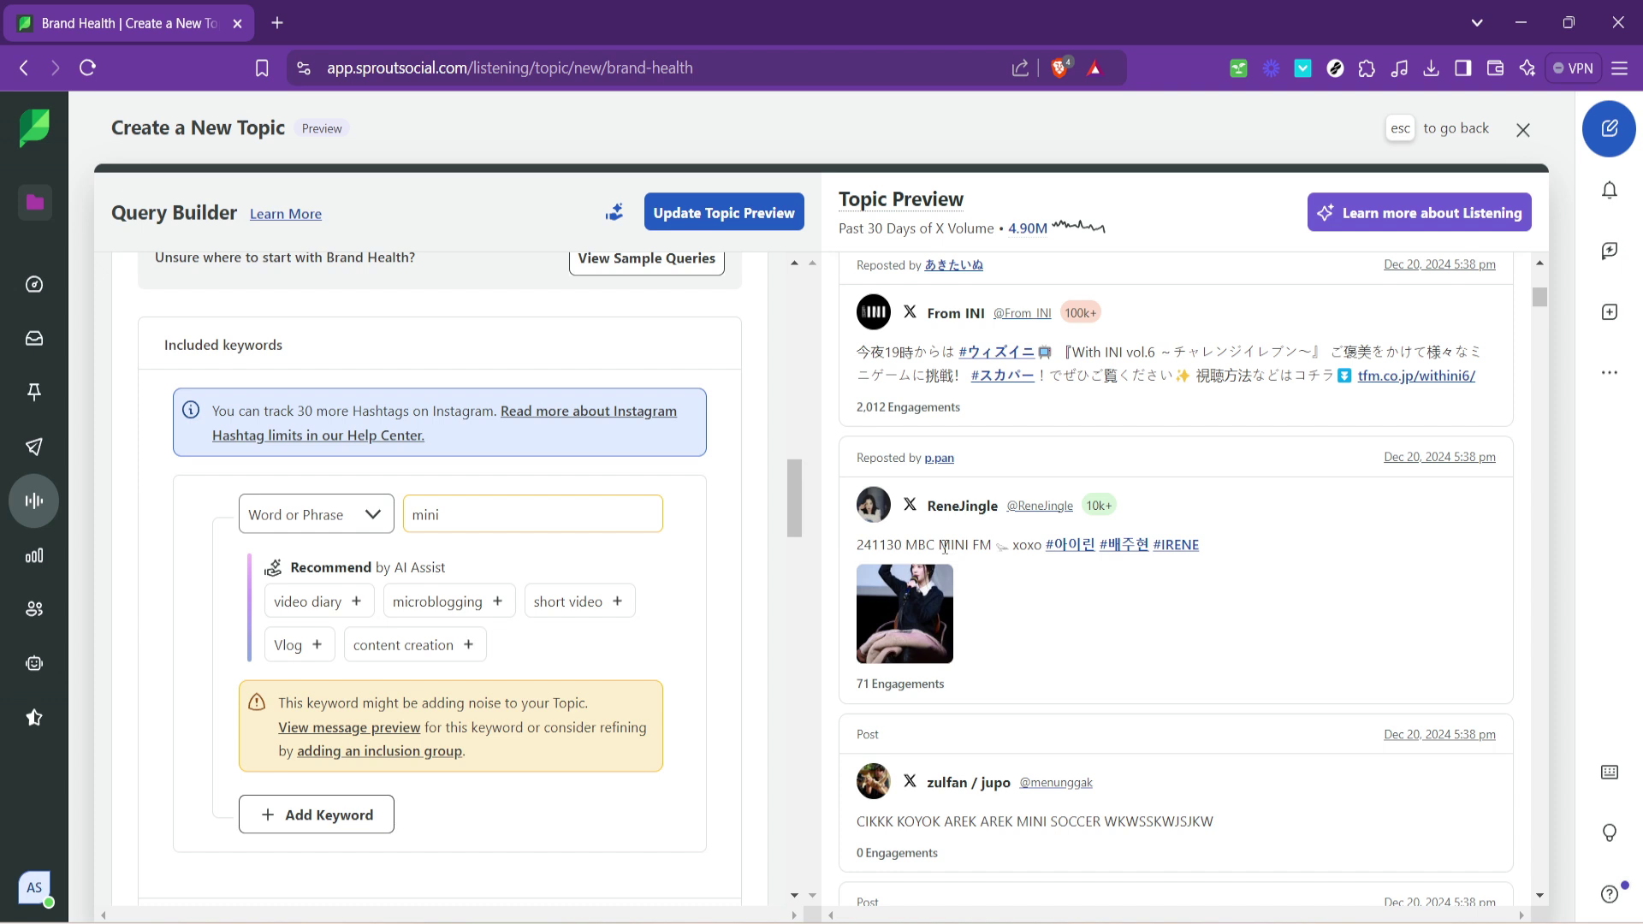
Highlight 'MINI' in a preview post and add it to the Excluded keywords.
left_click_drag(944, 545, 980, 567)
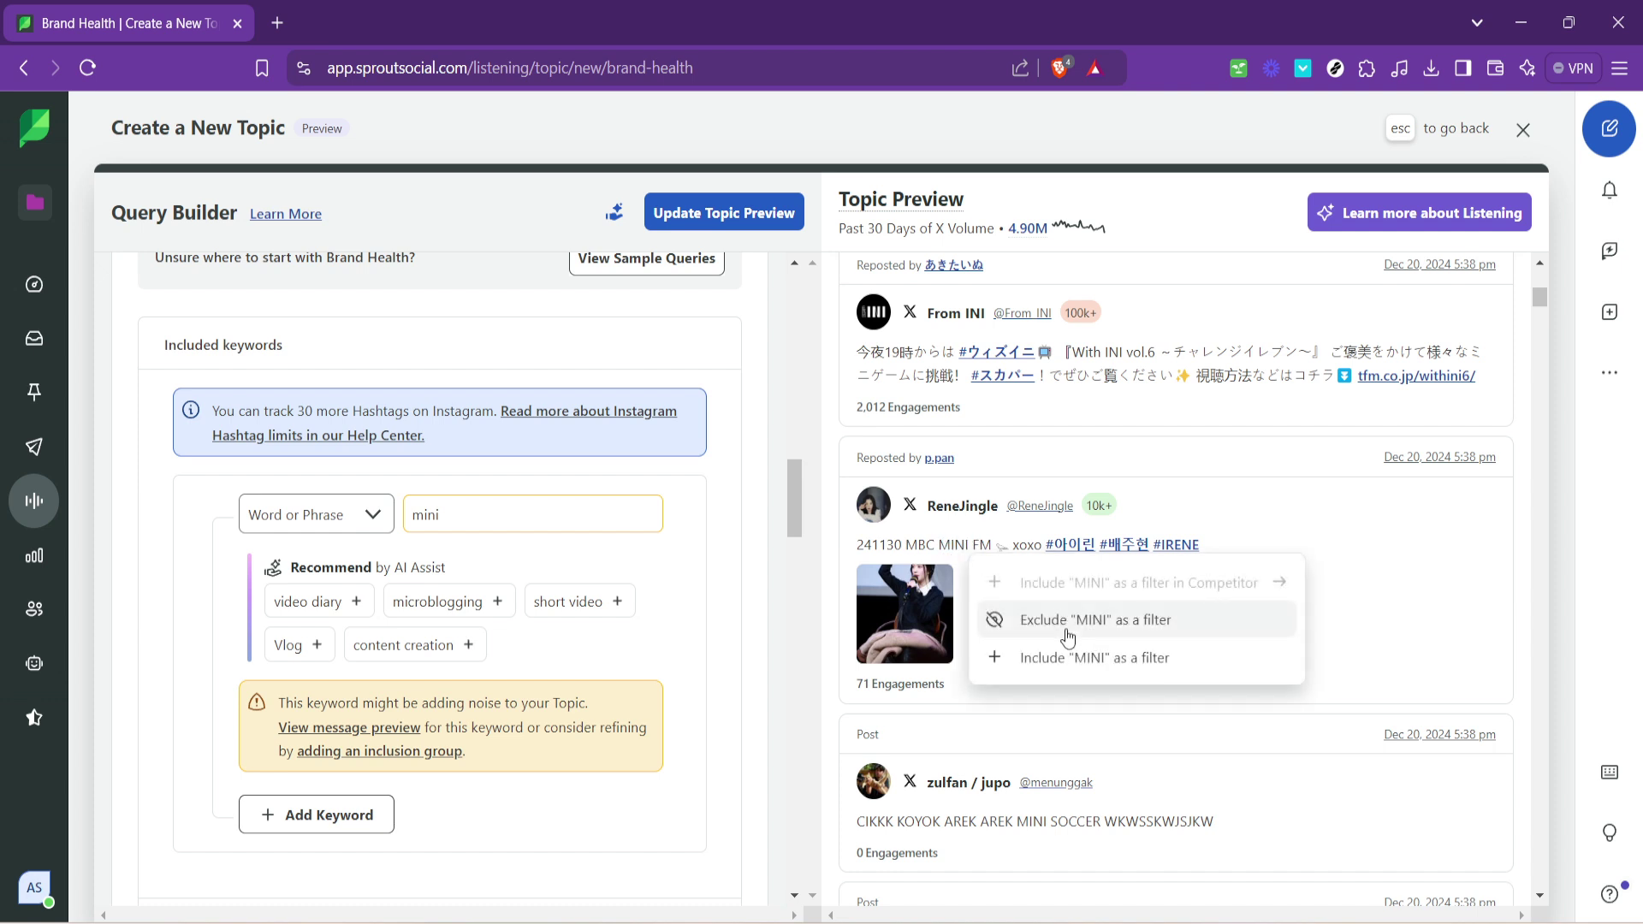
left_click(1066, 633)
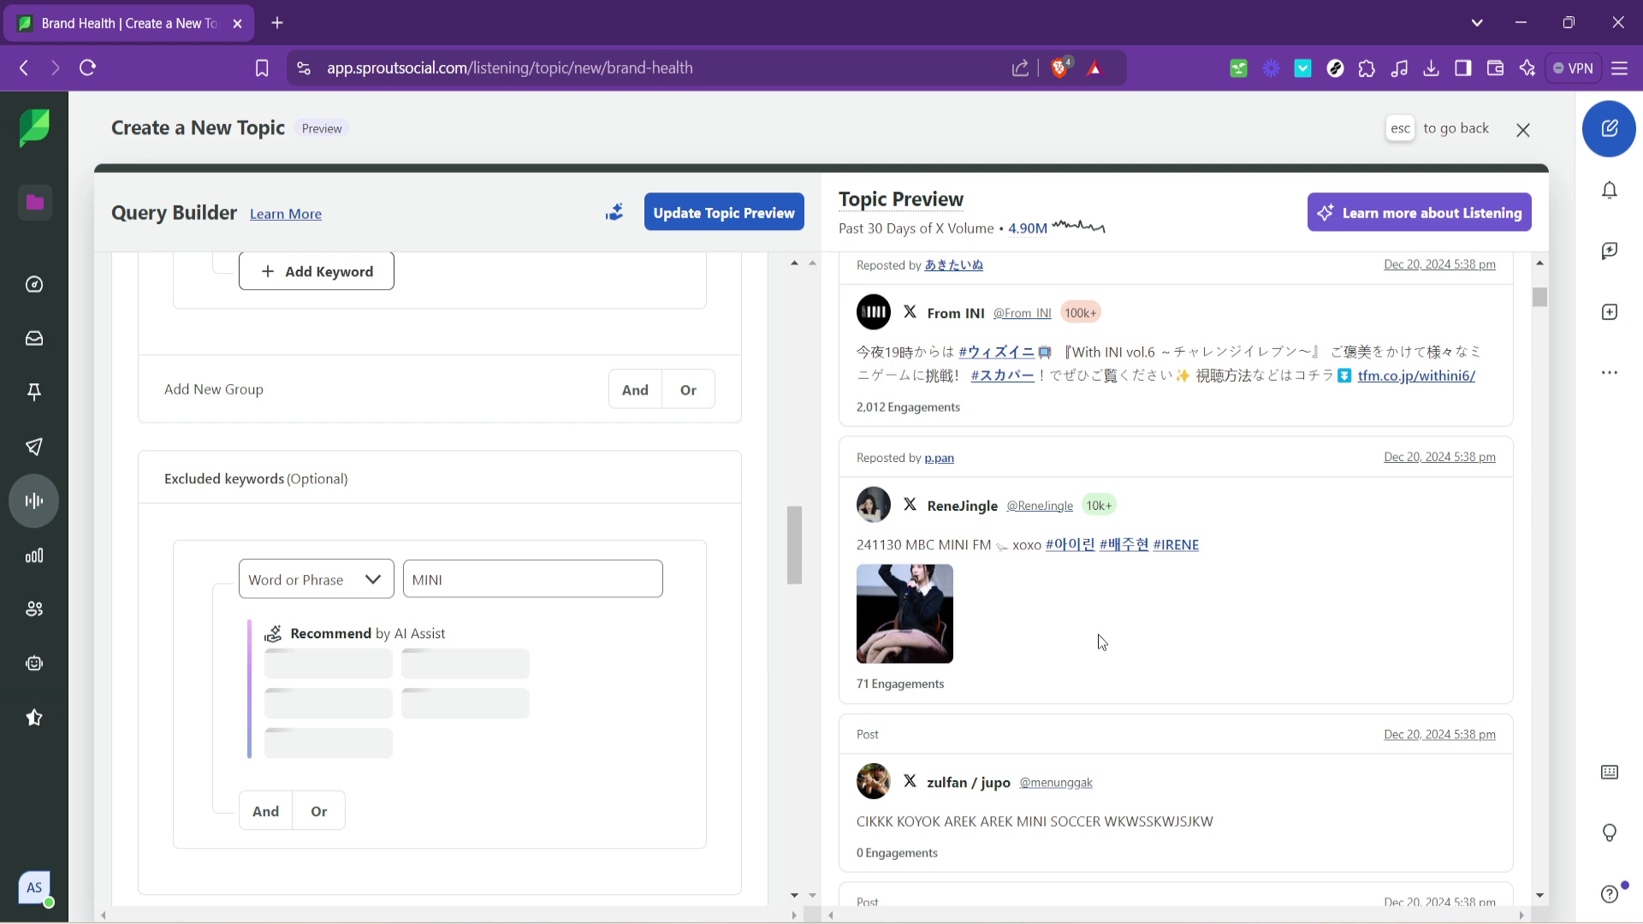
scroll(1097, 634, "down", 1)
scroll(1090, 630, "down", 2)
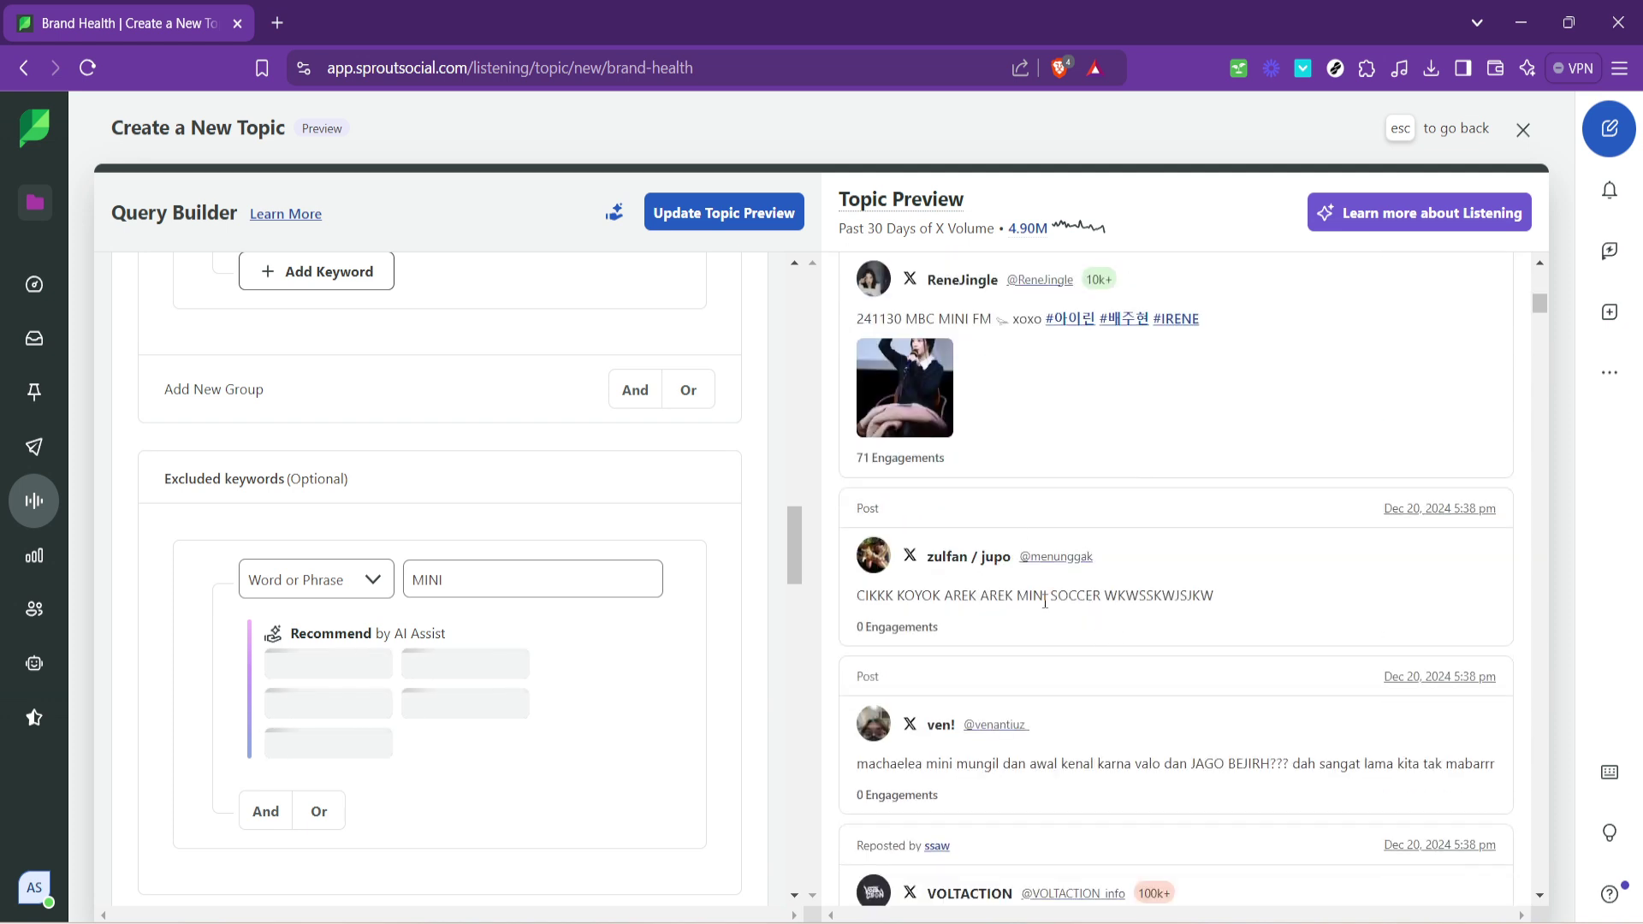
left_click_drag(1028, 597, 1042, 596)
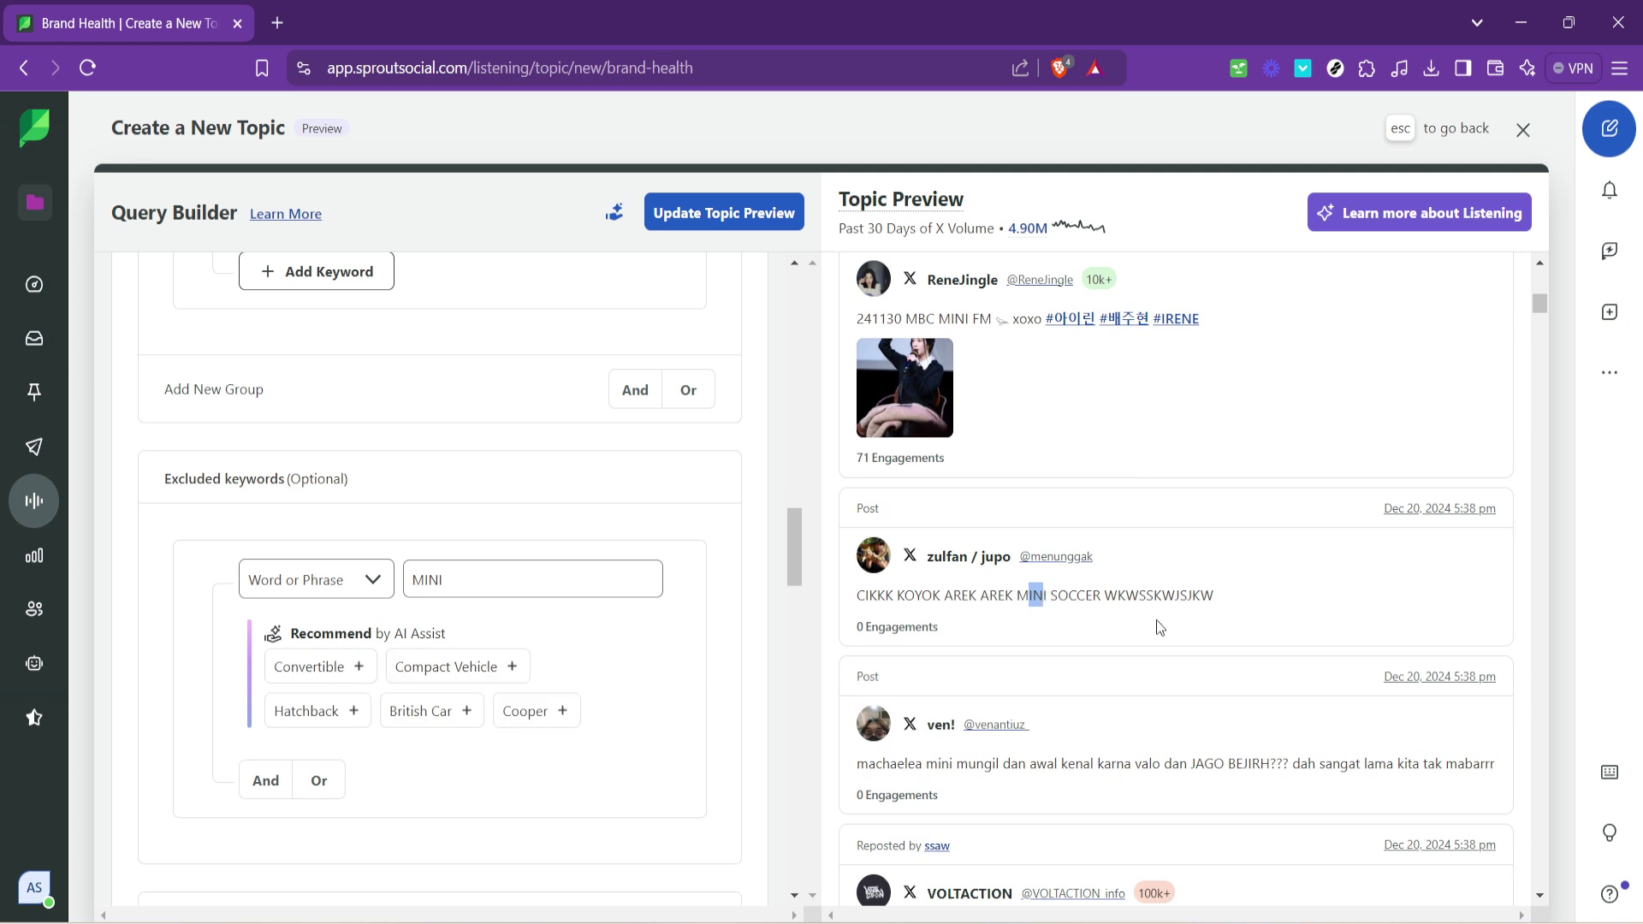
left_click(1262, 632)
scroll(1285, 618, "down", 3)
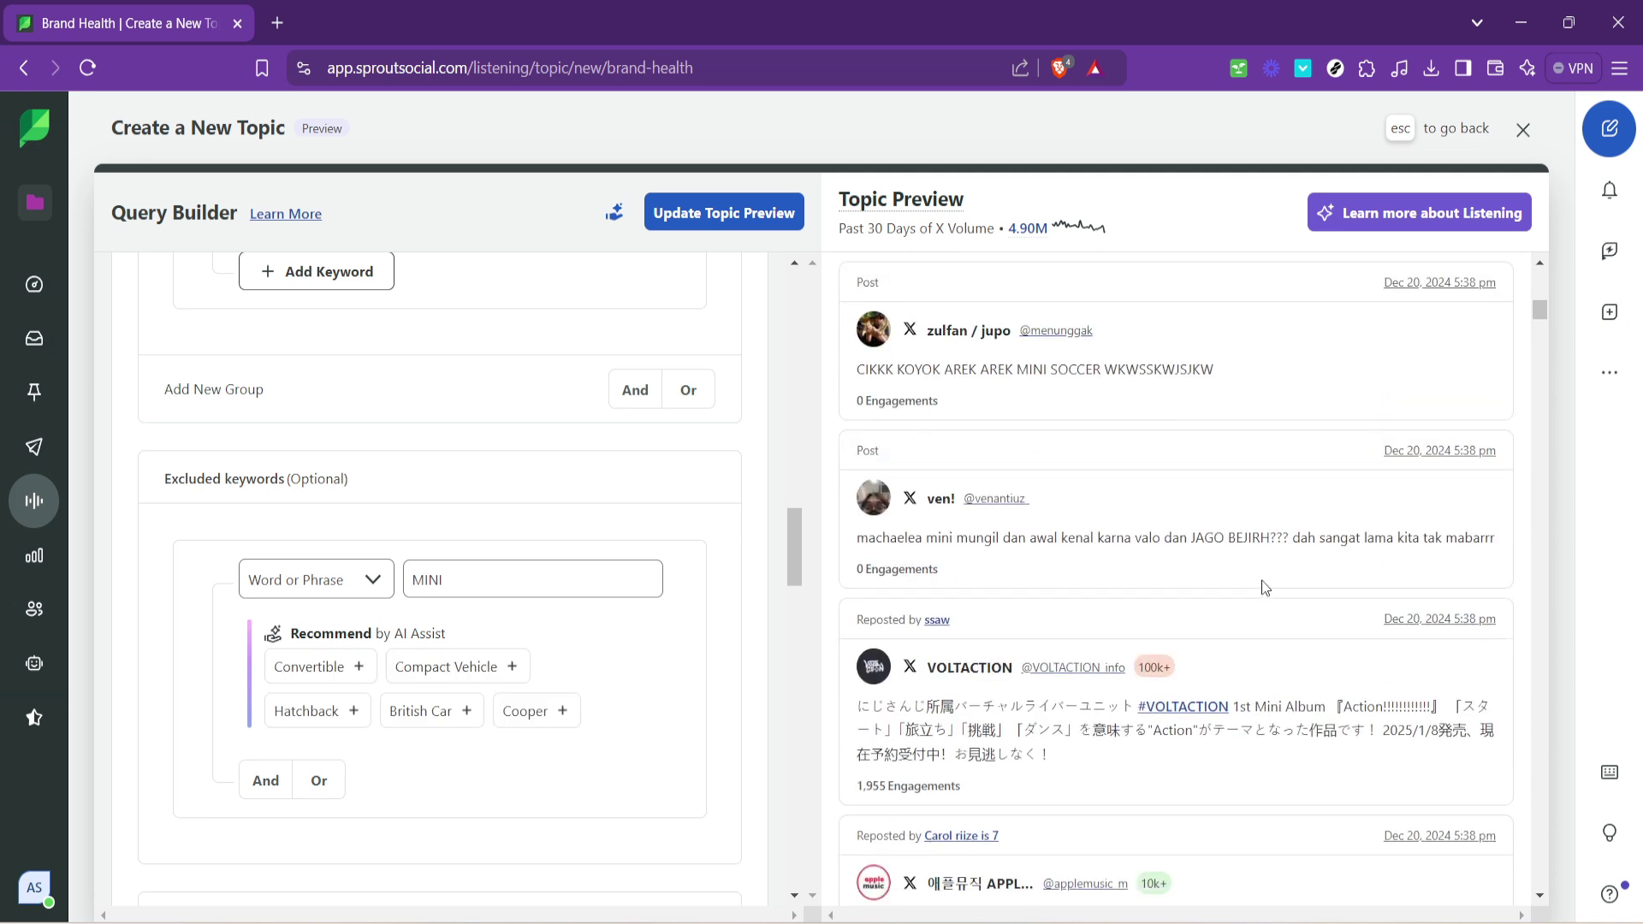
scroll(1143, 648, "down", 5)
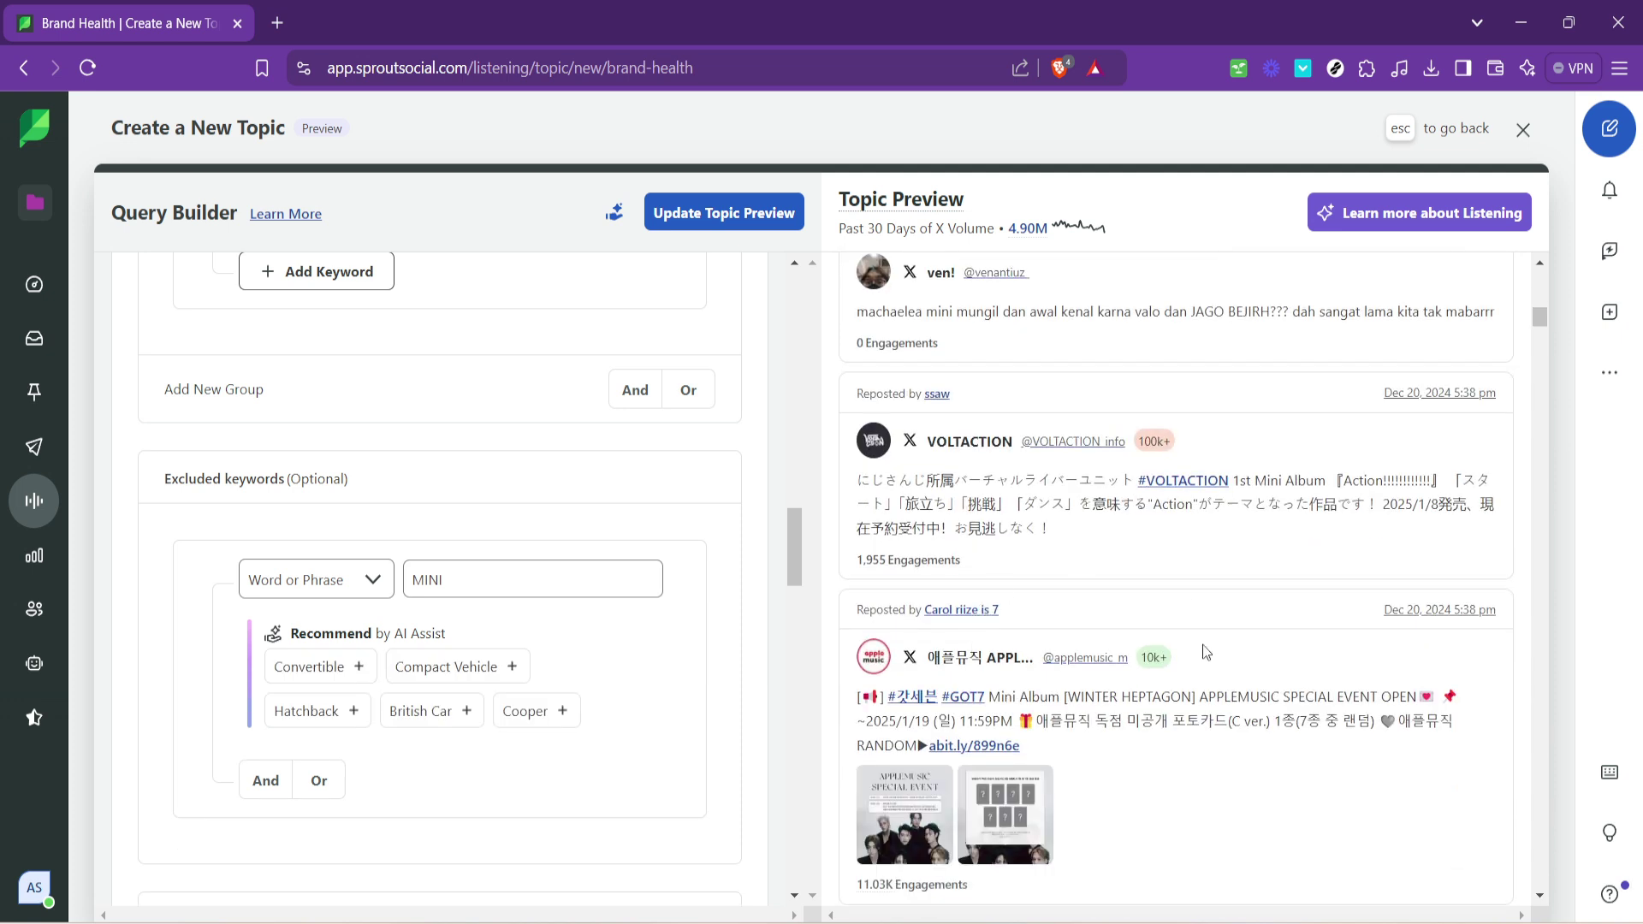
scroll(1158, 715, "down", 5)
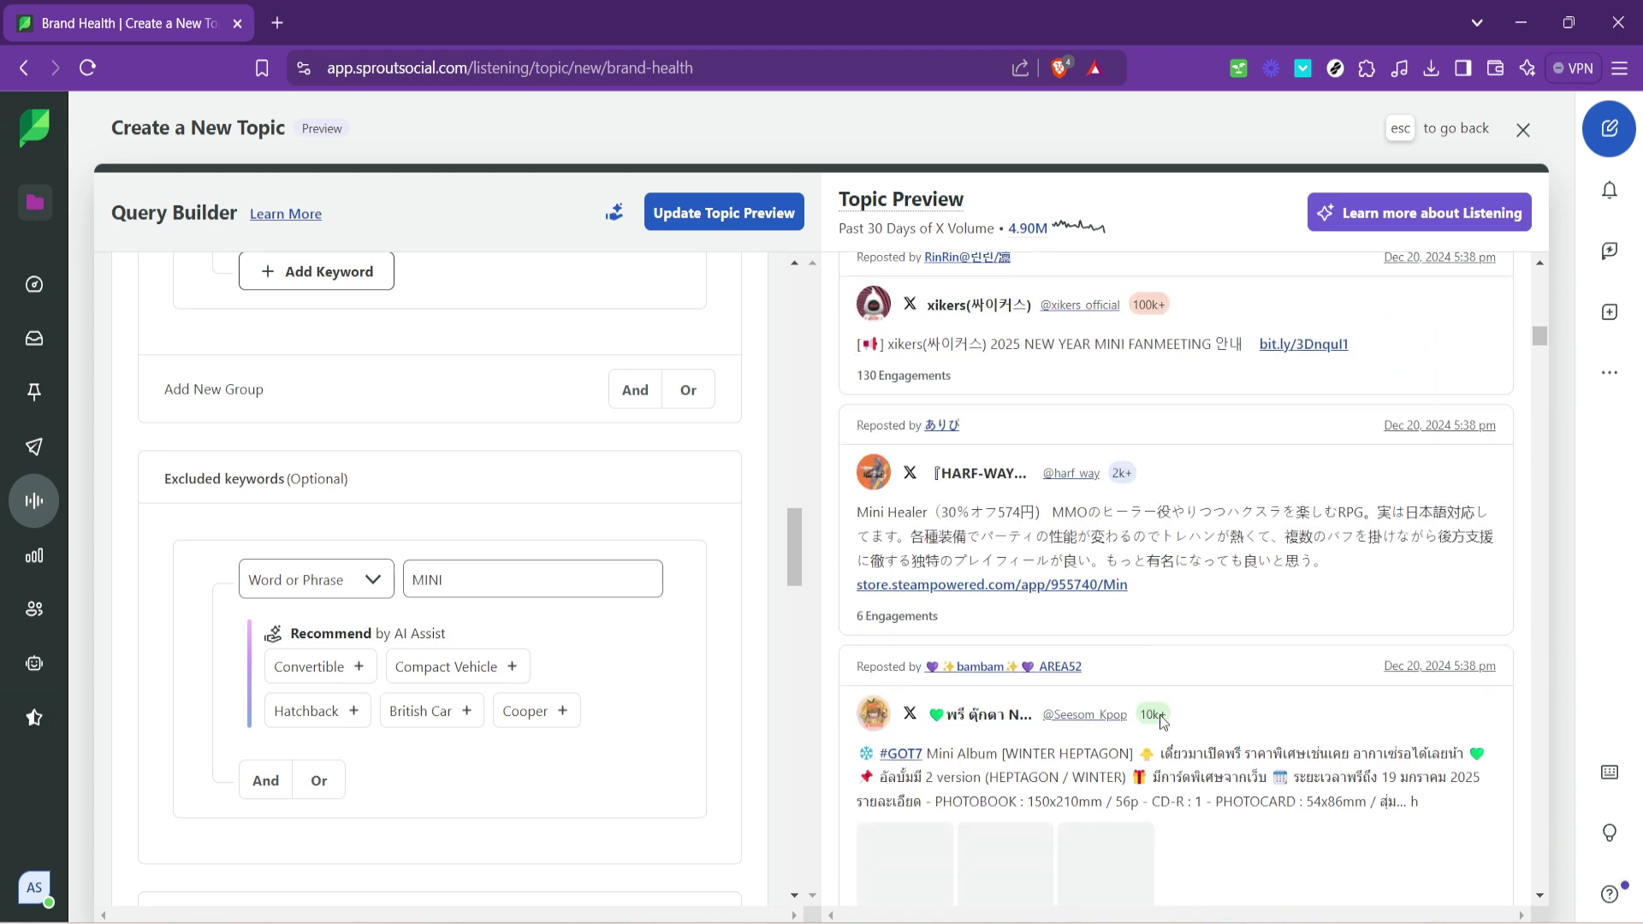
scroll(1161, 714, "up", 10)
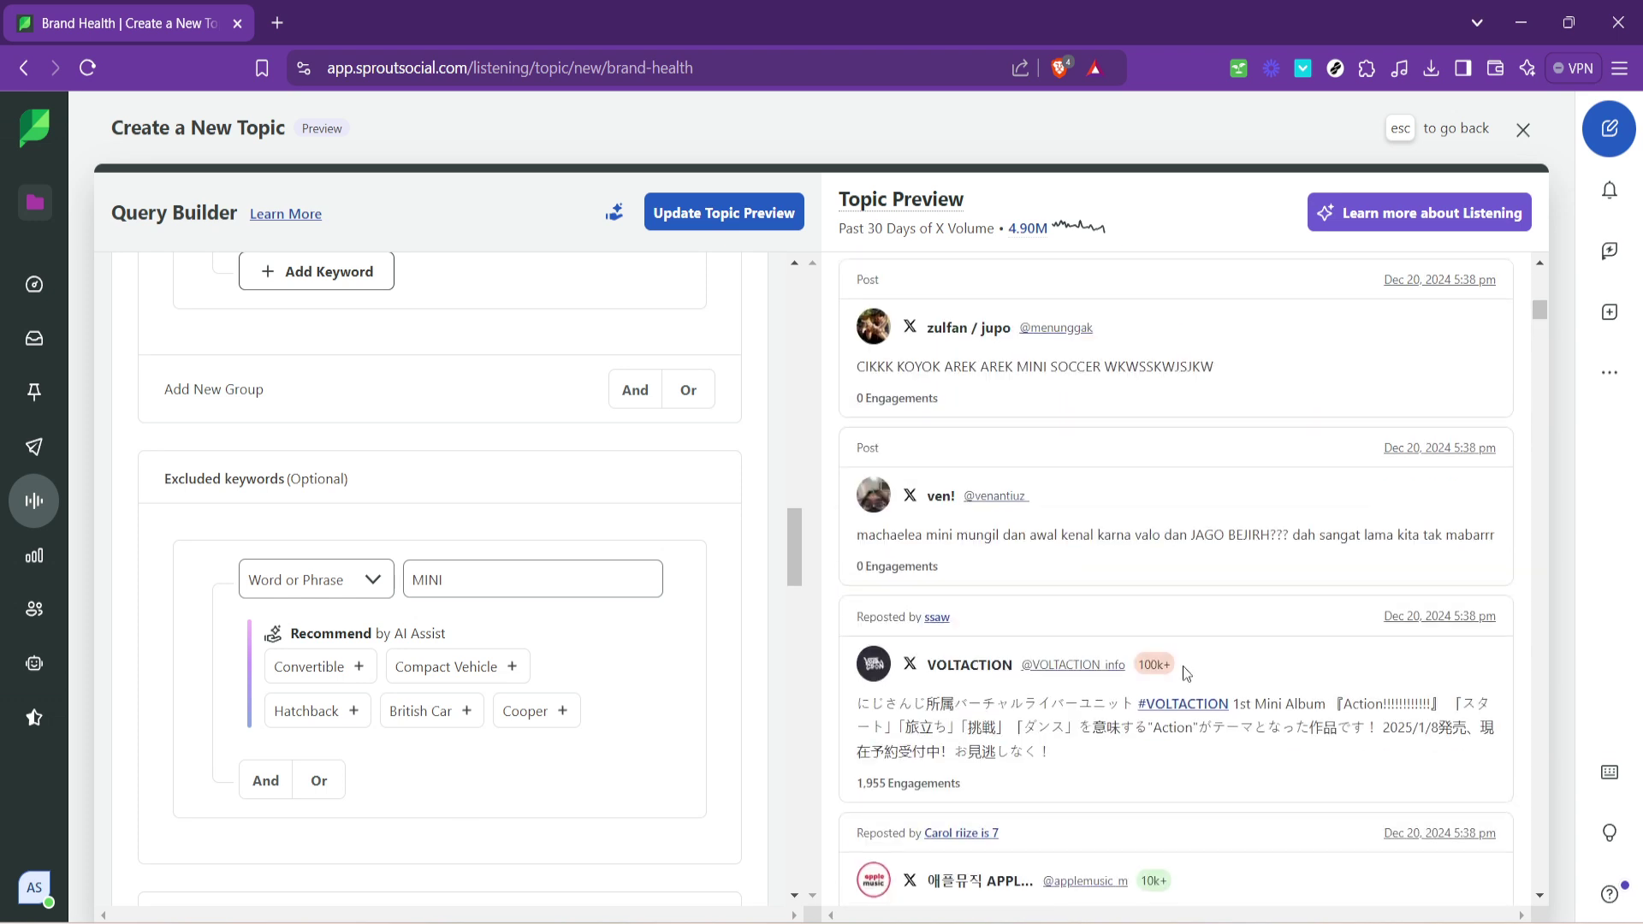
scroll(1186, 661, "down", 10)
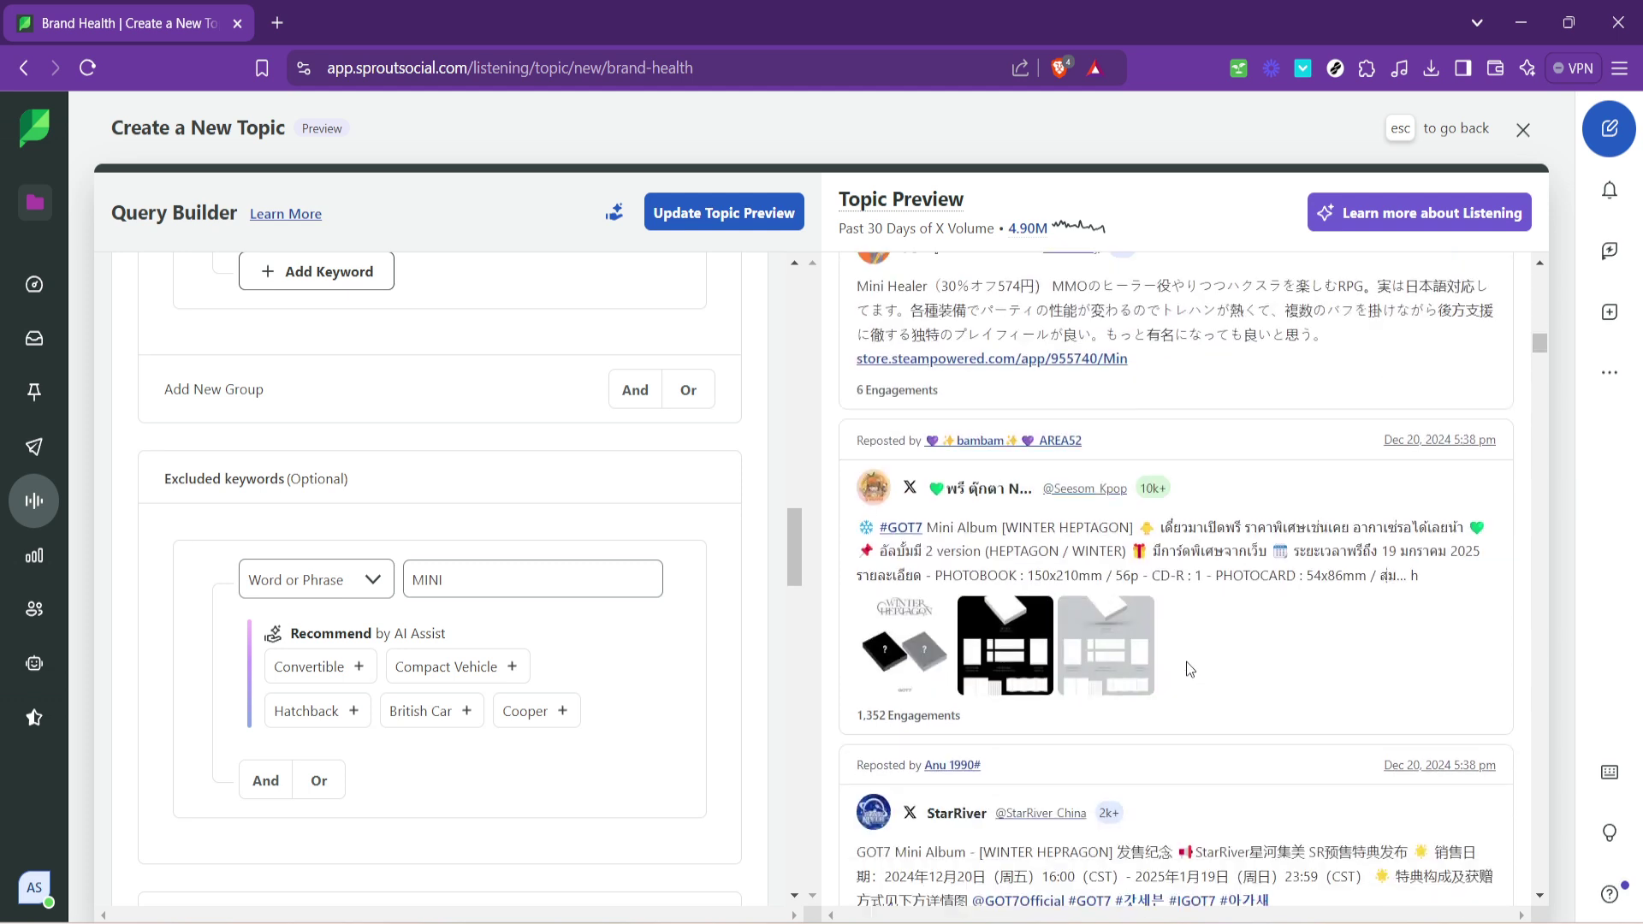
scroll(1186, 660, "down", 4)
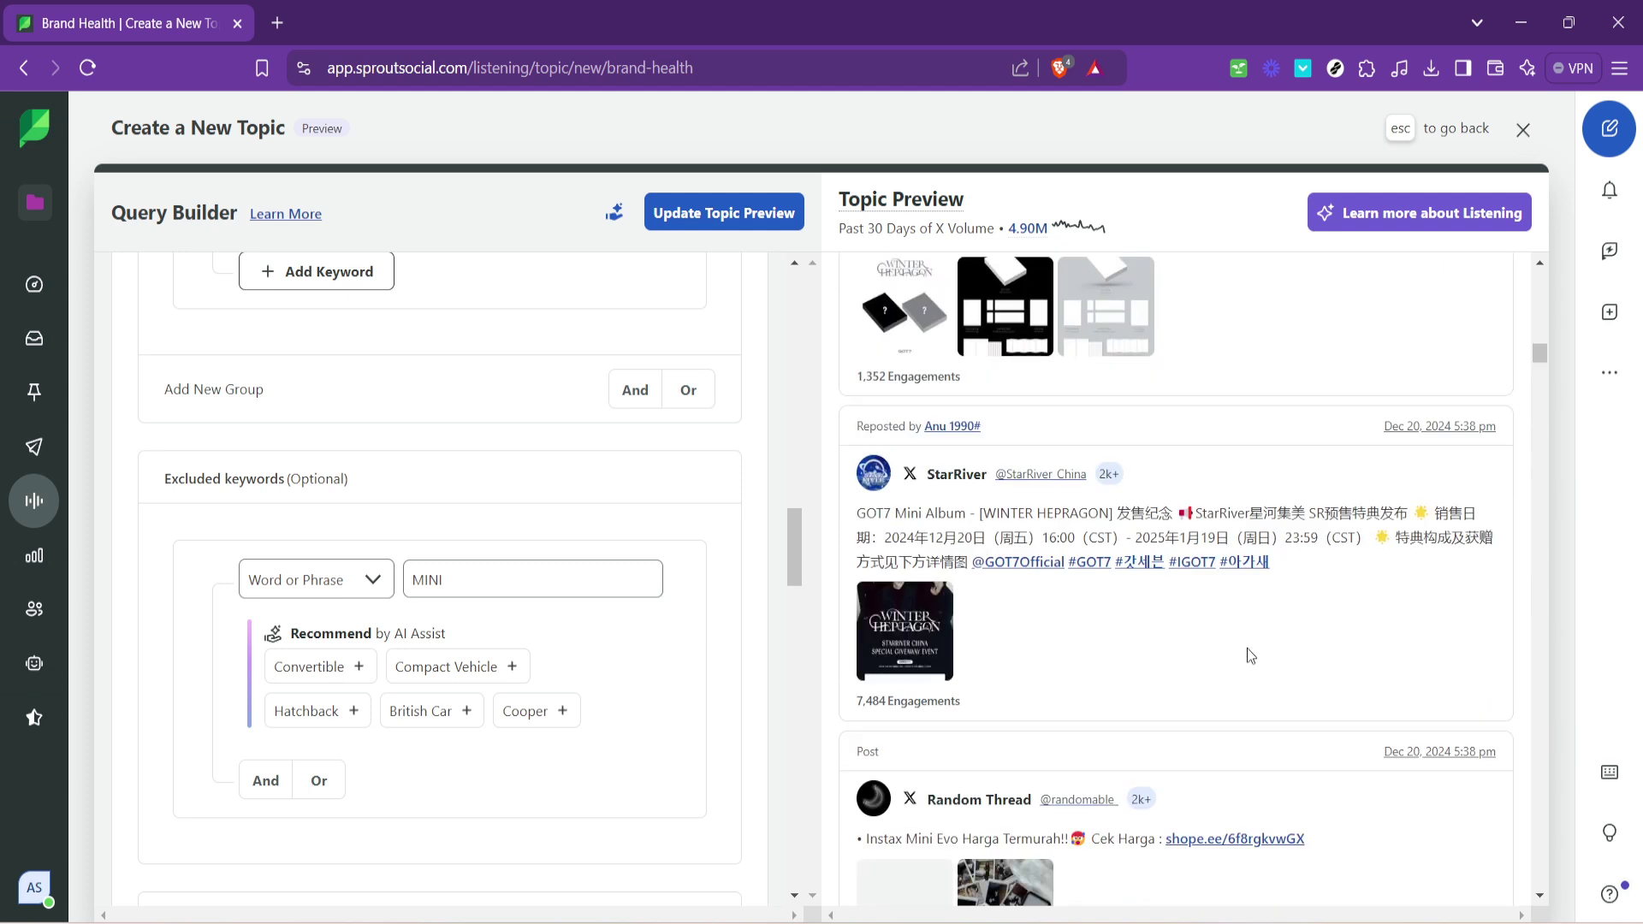
scroll(1164, 648, "down", 4)
scroll(1159, 655, "up", 8)
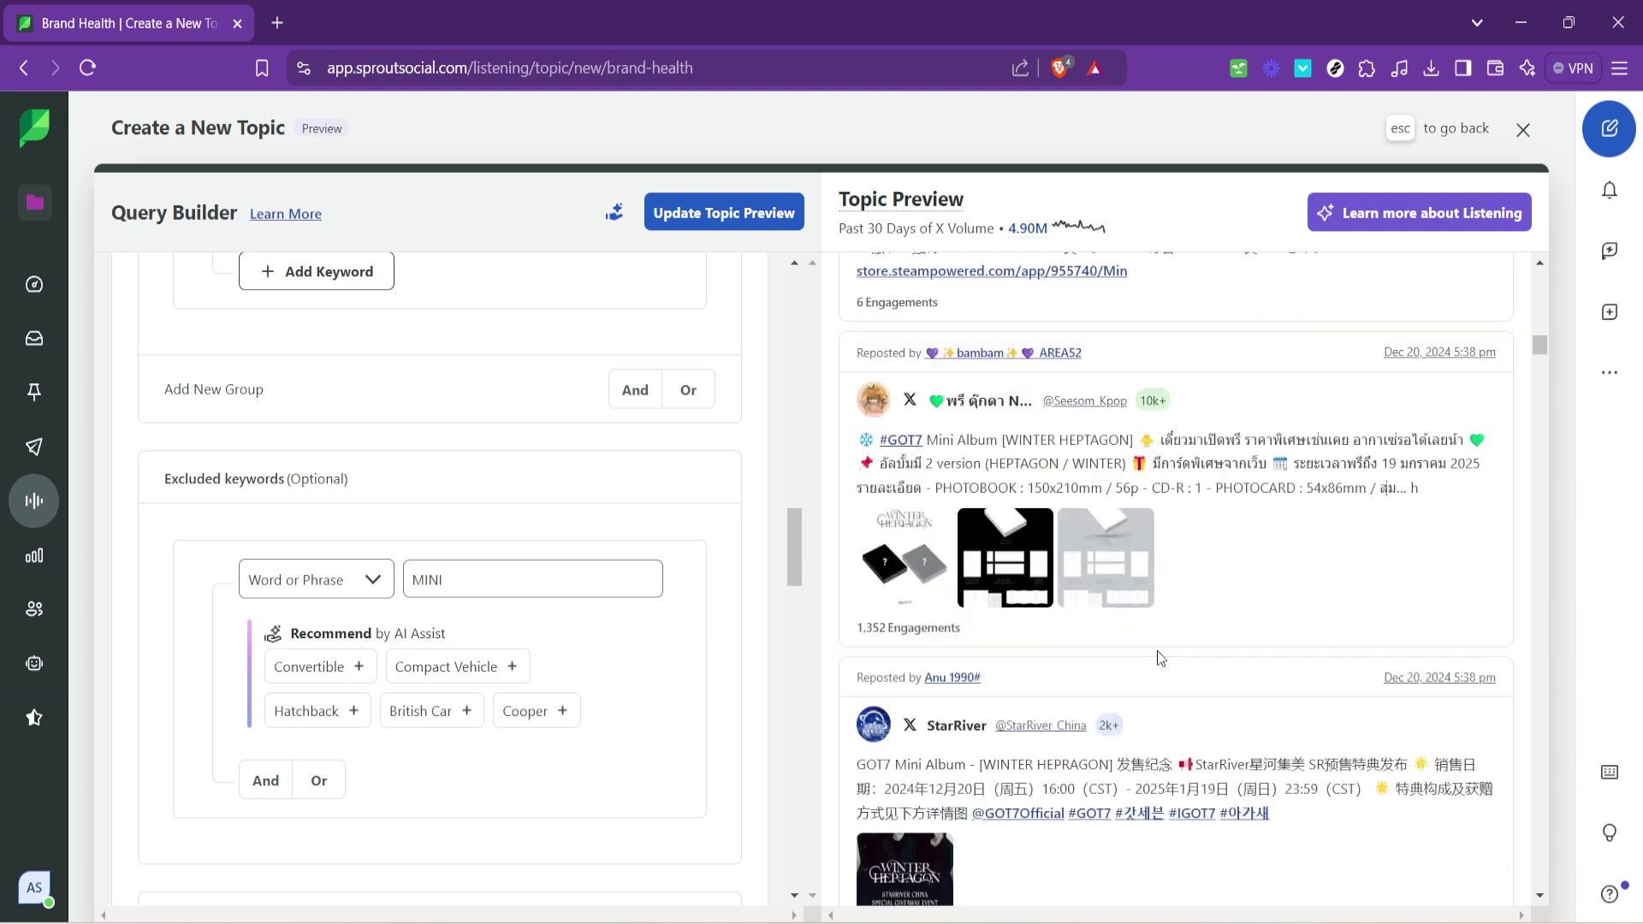
scroll(1159, 658, "up", 10)
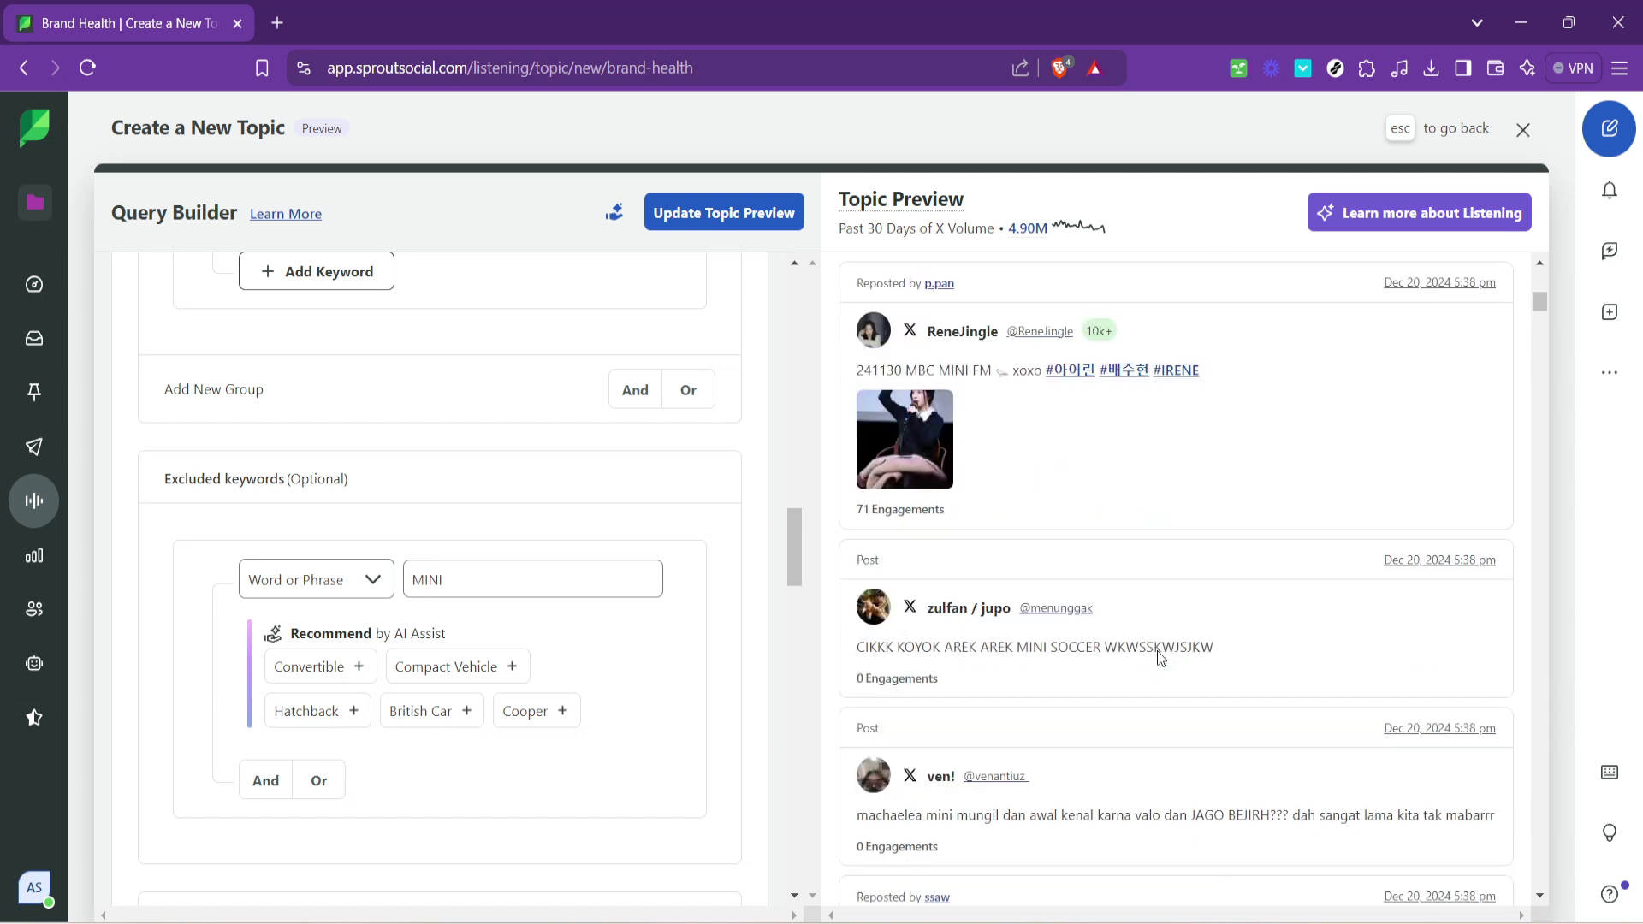
scroll(1156, 658, "up", 5)
scroll(1159, 657, "up", 3)
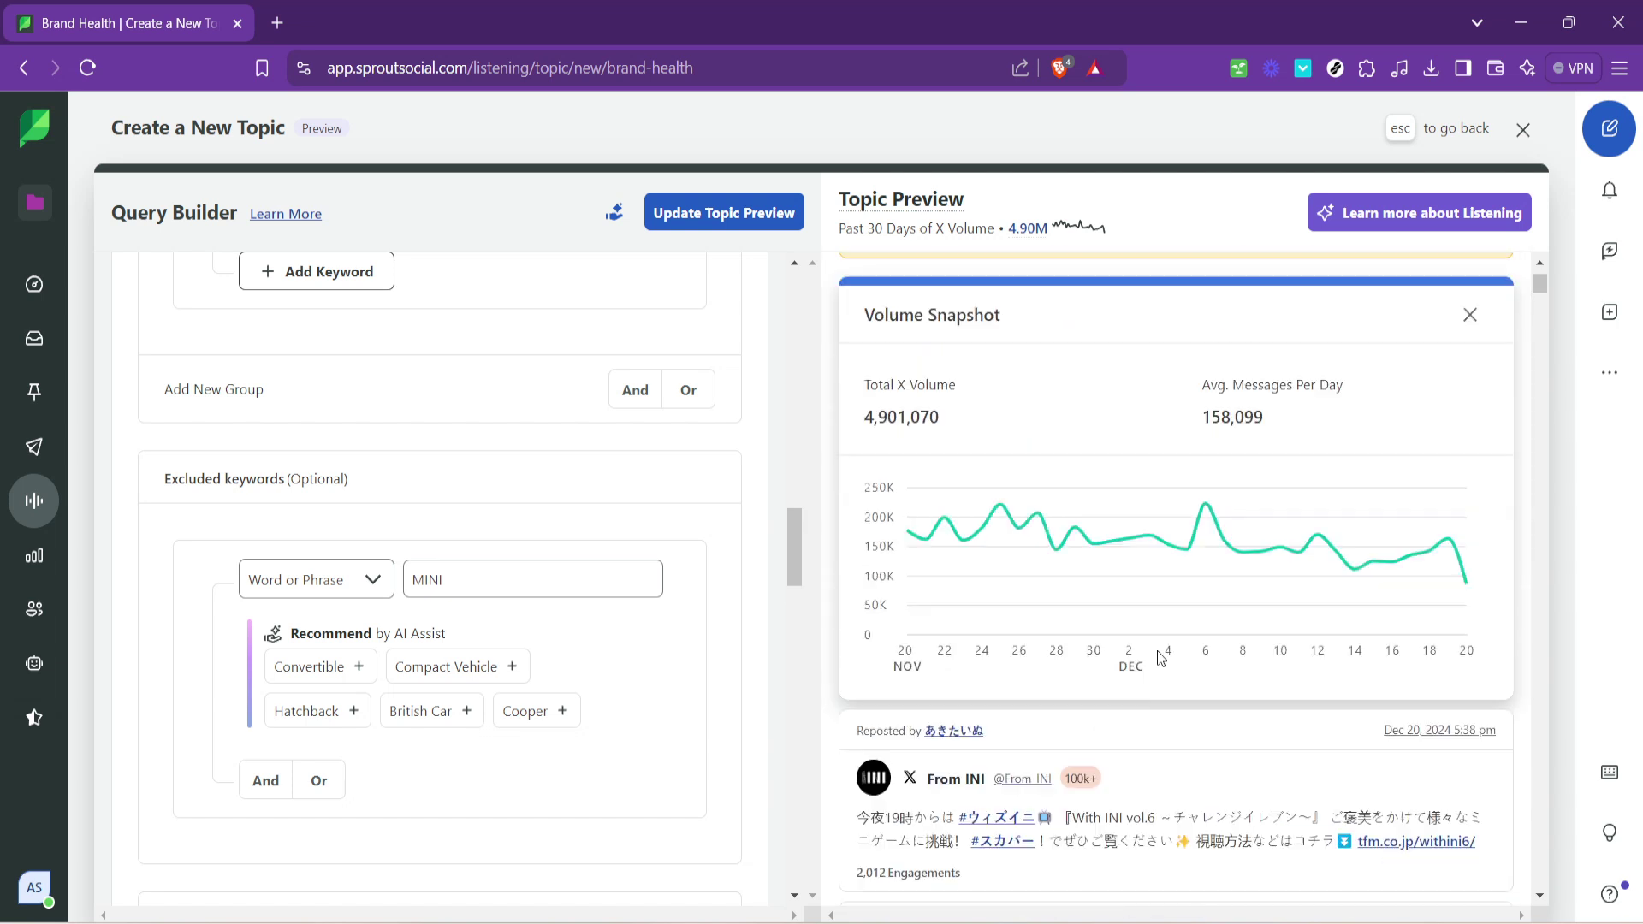